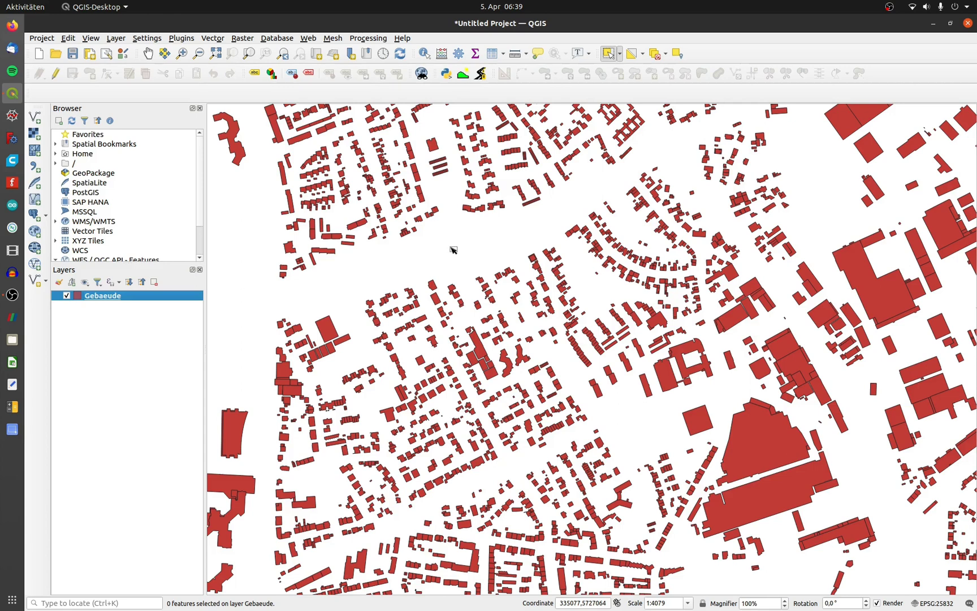
- Open the Processing menu over the Gebaeude building footprint map
left_click(373, 40)
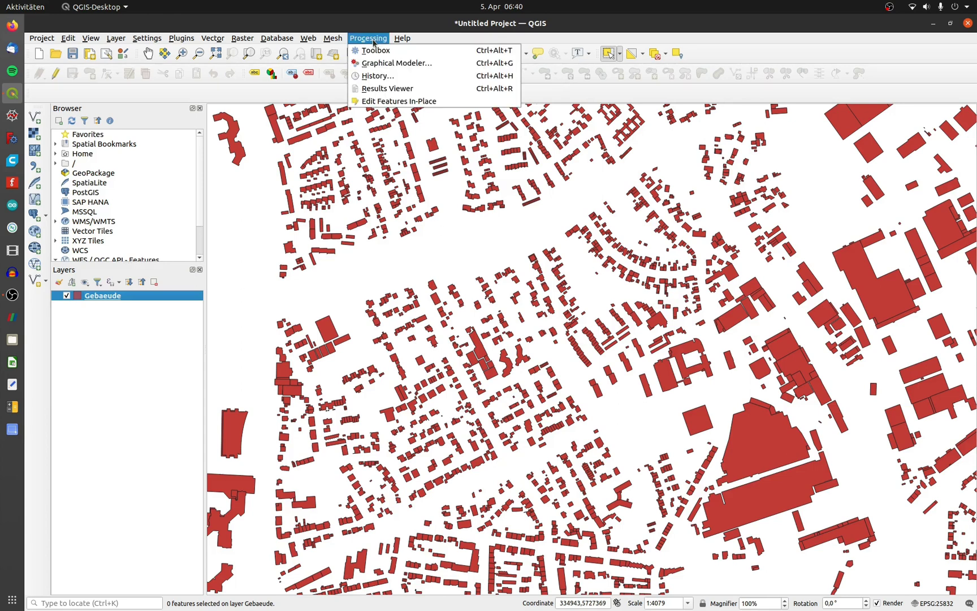
- Create a Graphical Modeler model with a 'Polygon Input' vector layer input limited to Polygon geometry
left_click(373, 63)
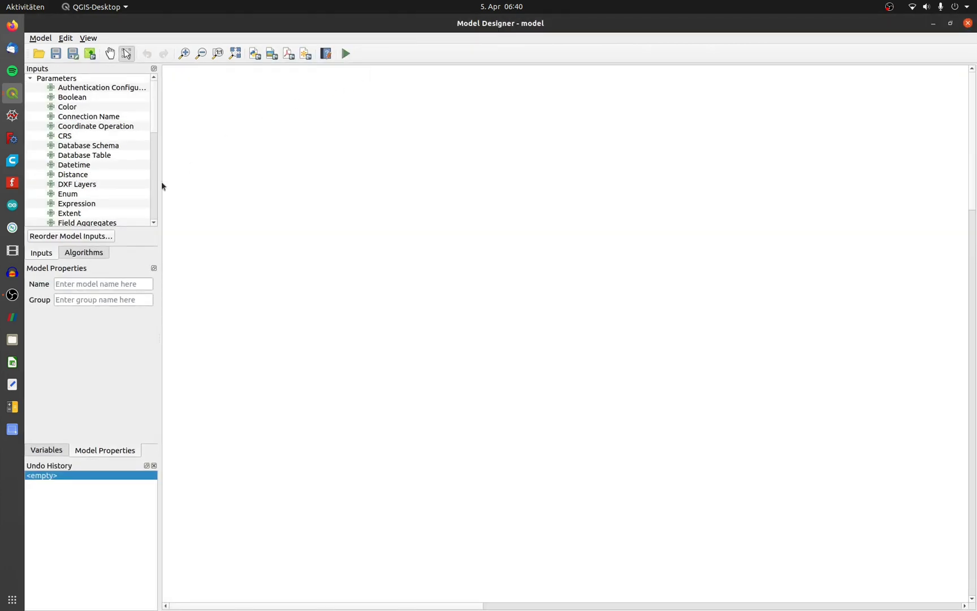
scroll(91, 171, "down", 7)
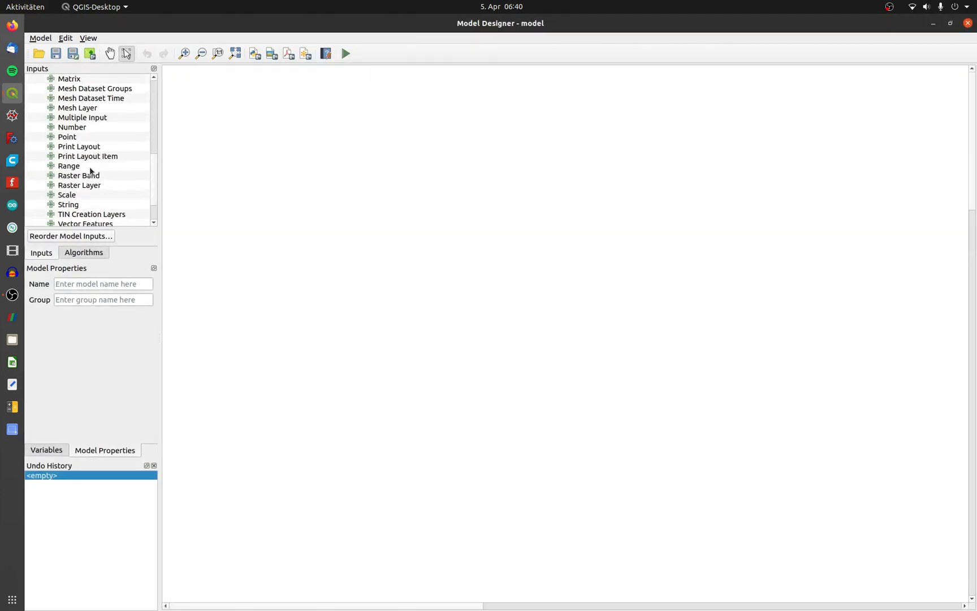
scroll(91, 171, "down", 2)
double_click(90, 206)
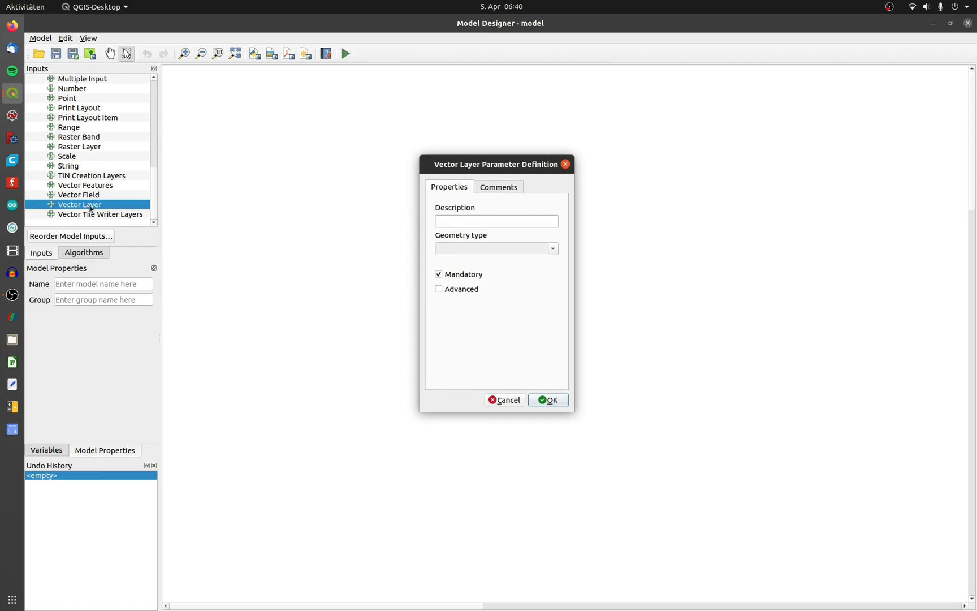
left_click(448, 220)
type("Po")
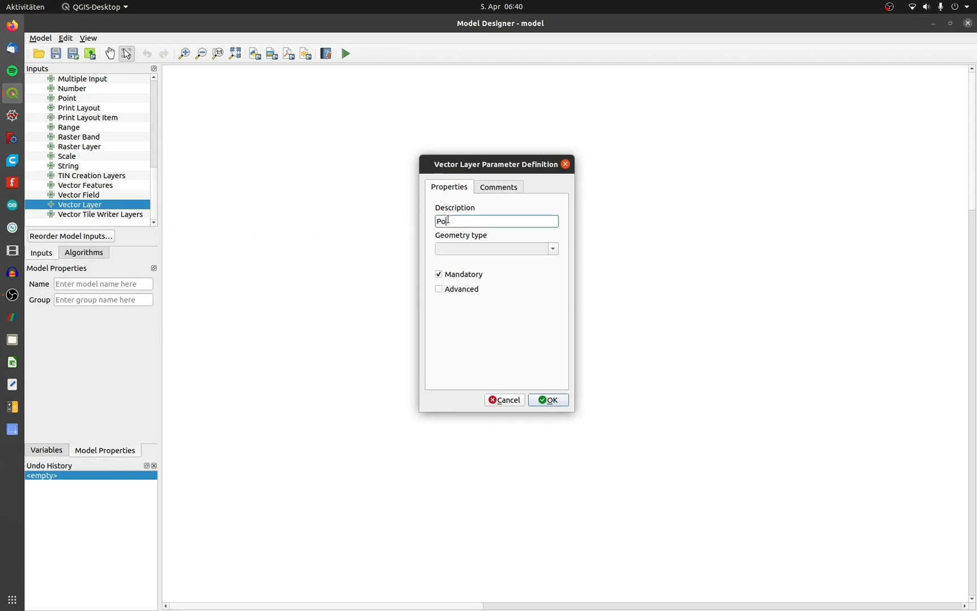
type("lyoon Input")
left_click(547, 250)
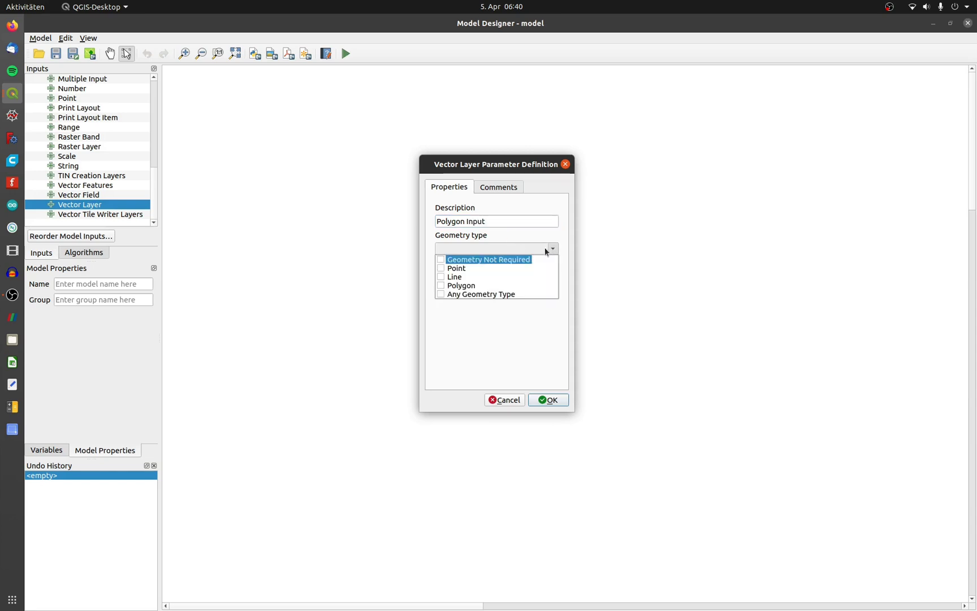
left_click(441, 286)
left_click(452, 318)
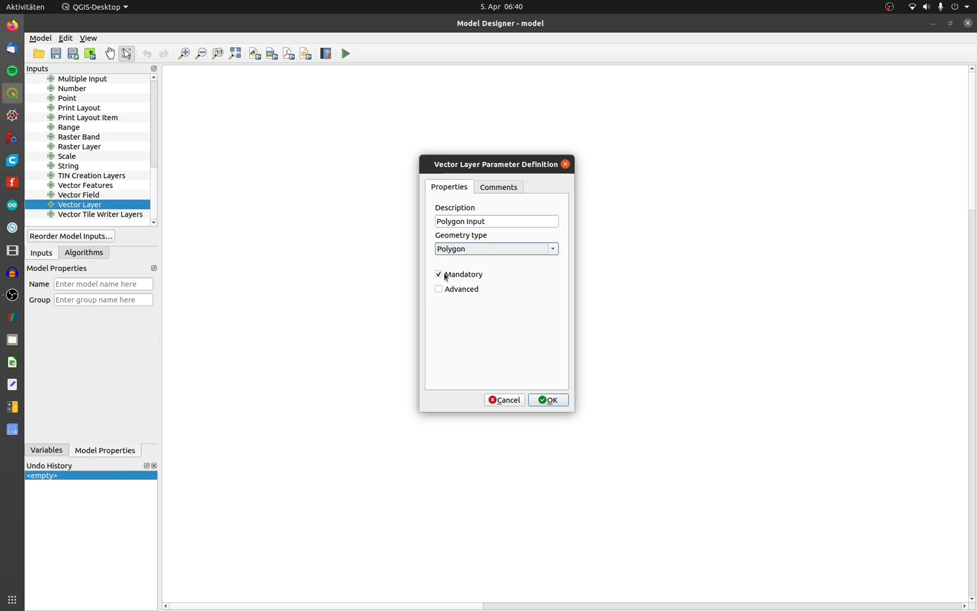
left_click(546, 400)
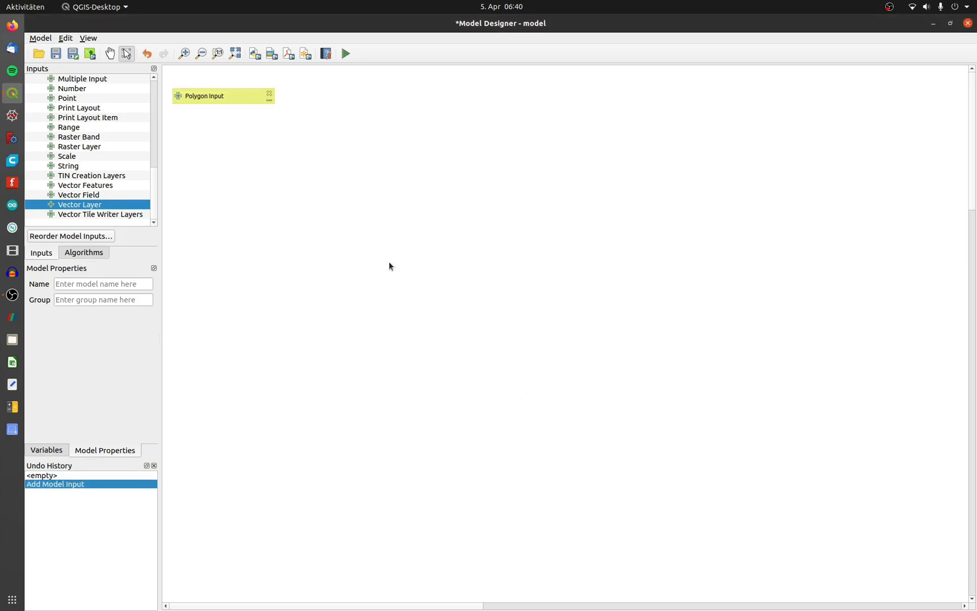
- Get past the invalid-model prompt, keep Gebaeude as Polygon Input, and close the run window
left_click(597, 306)
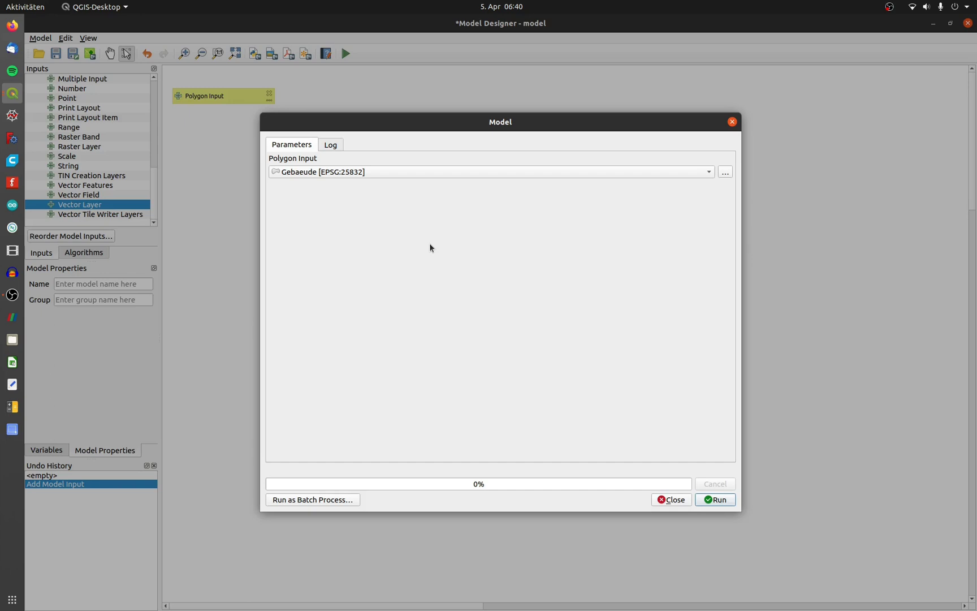
left_click(377, 172)
left_click(375, 171)
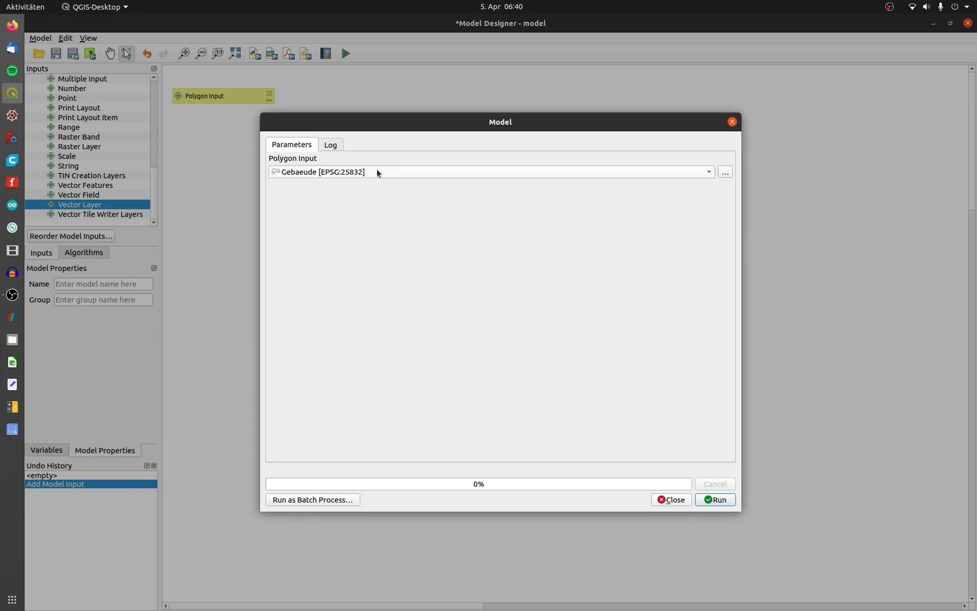
left_click(672, 500)
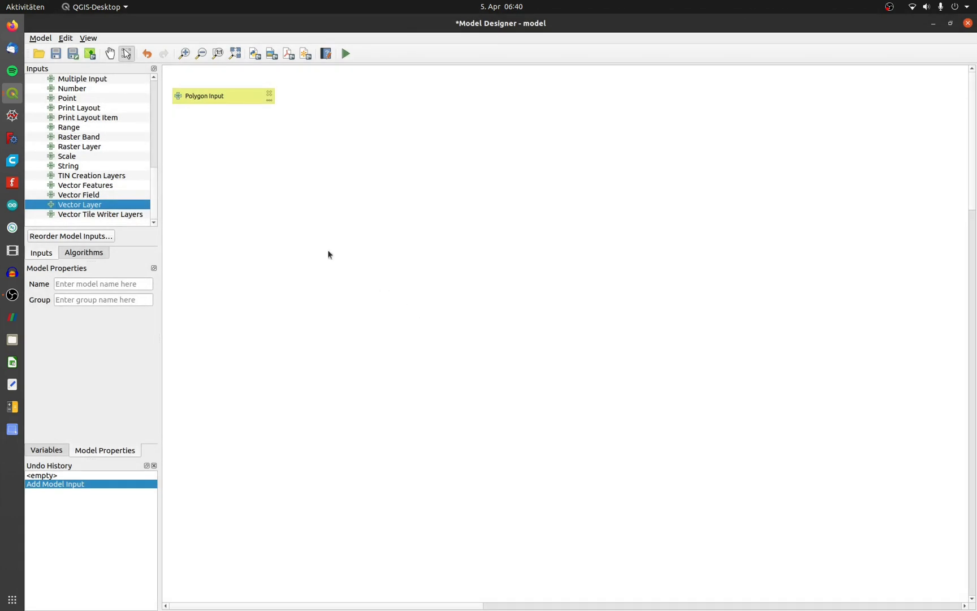
- Search the algorithms for 'select' and add Select by location to the model
left_click(83, 253)
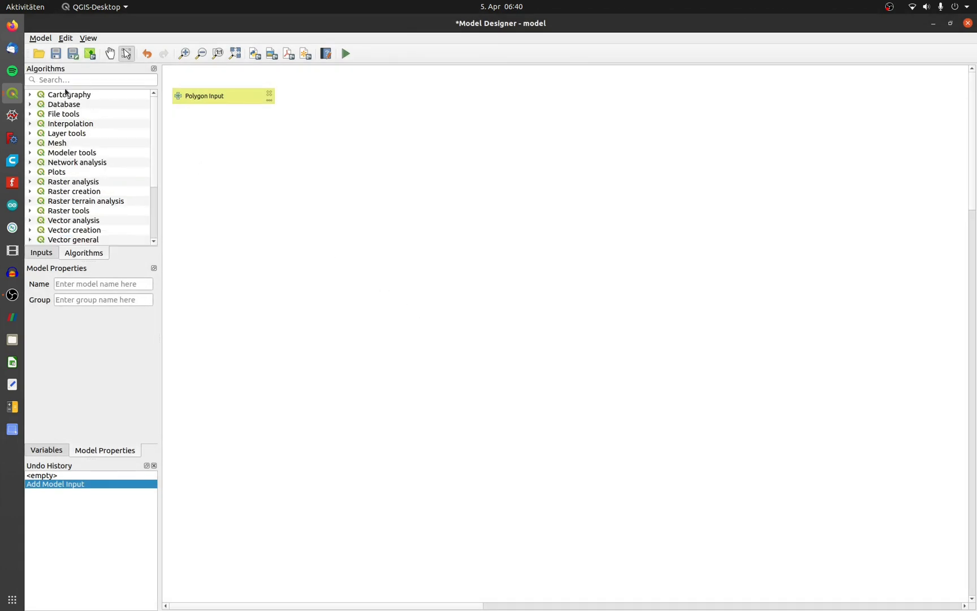
left_click(66, 81)
type("select")
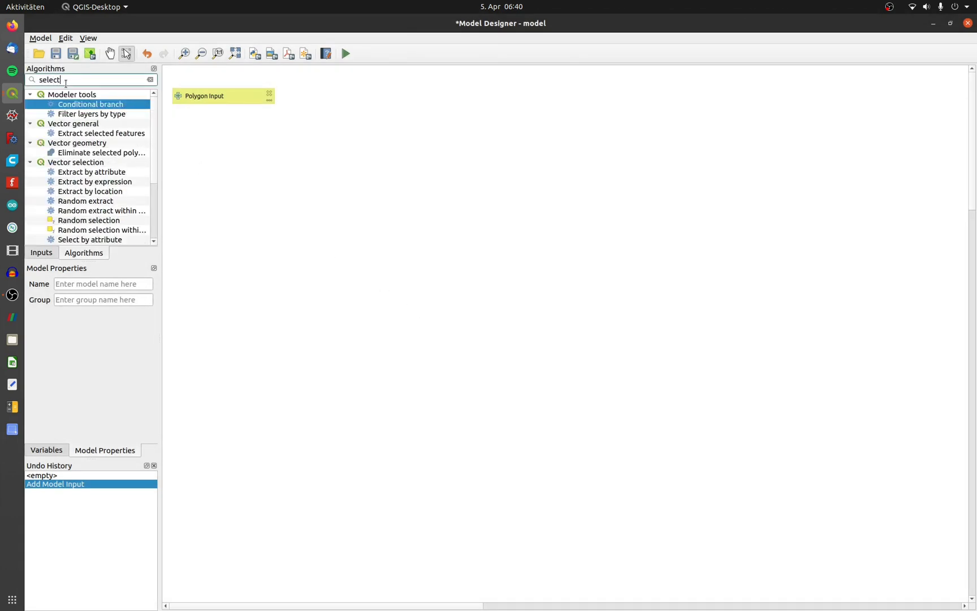
scroll(83, 164, "down", 3)
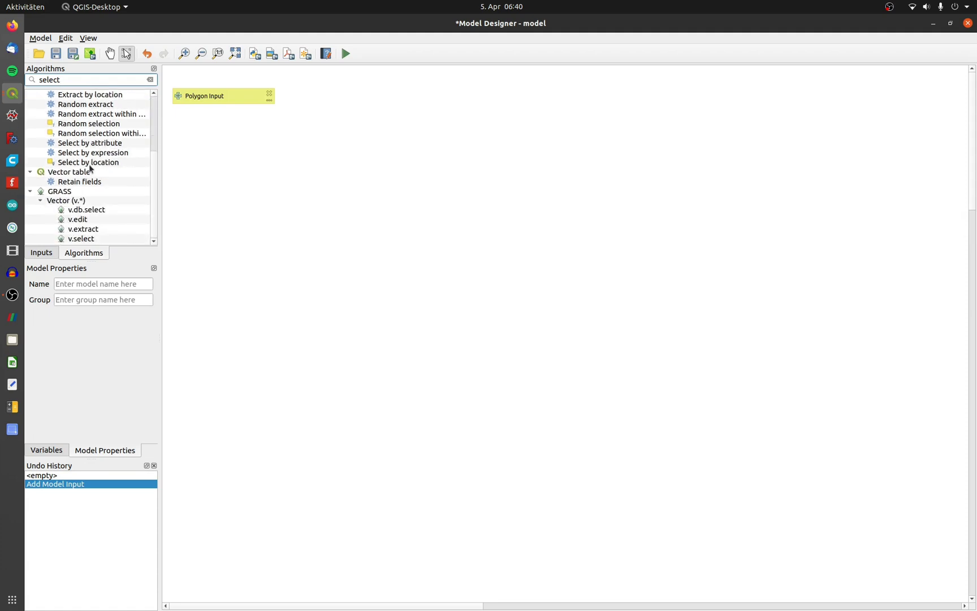
double_click(85, 162)
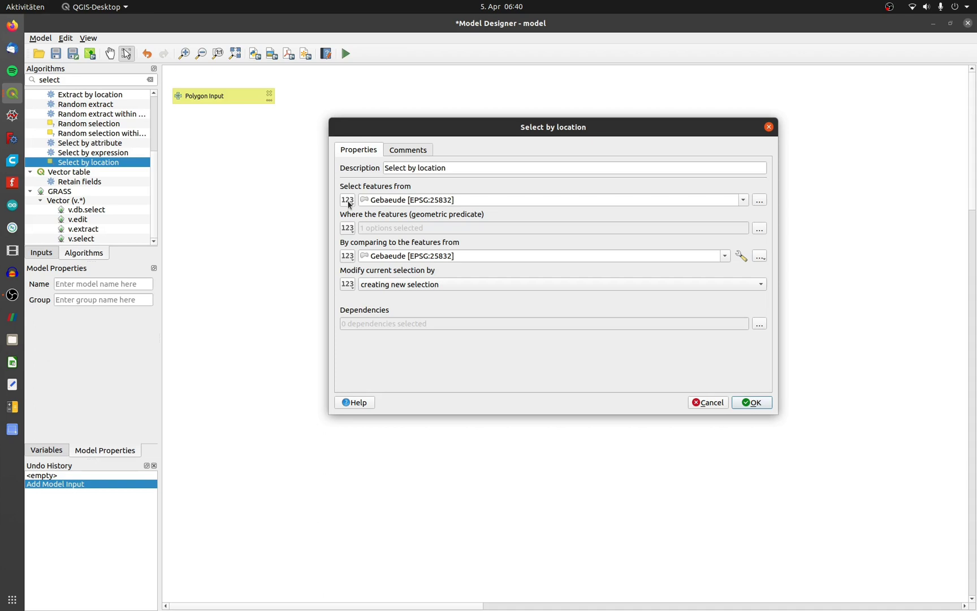
- Use Polygon Input as both selection and comparison layer with the touch predicate instead of intersect
left_click(348, 201)
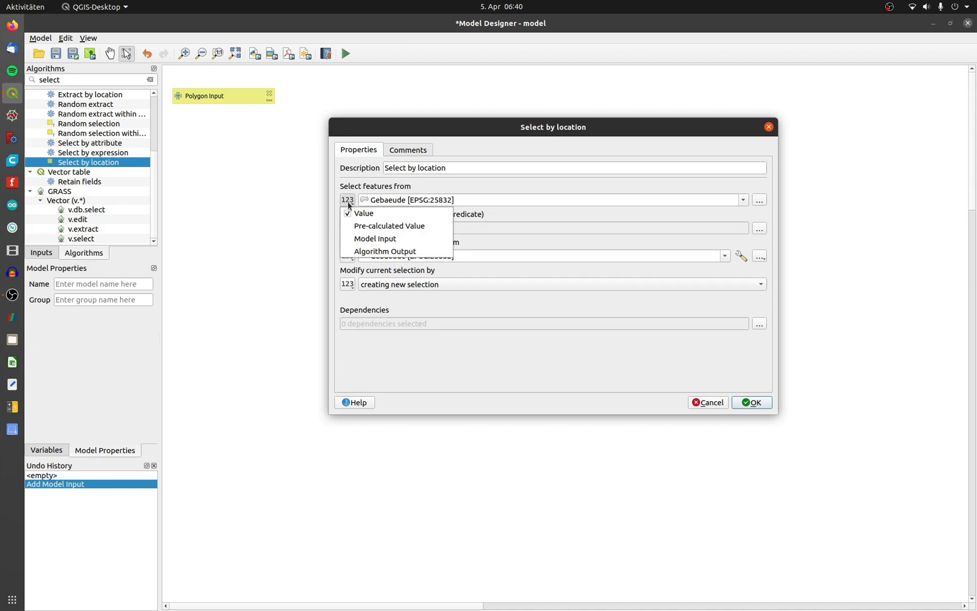
left_click(367, 241)
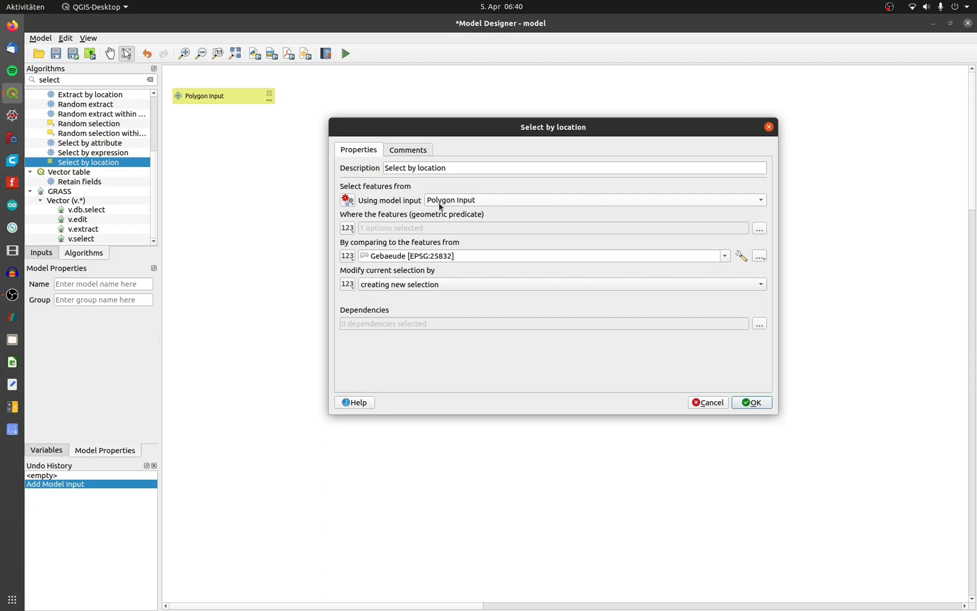
left_click(347, 255)
left_click(370, 295)
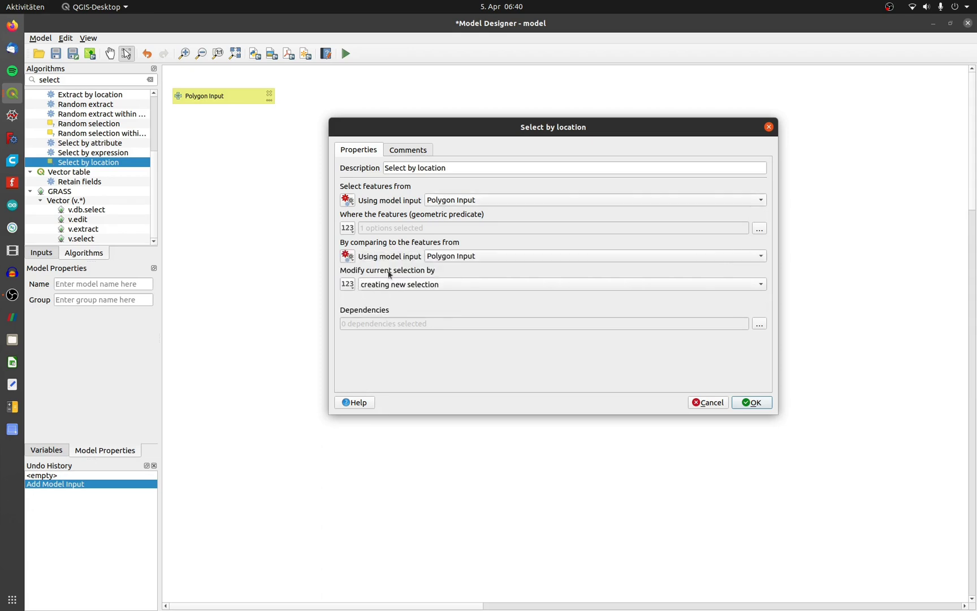
left_click(434, 257)
left_click(434, 257)
left_click(759, 229)
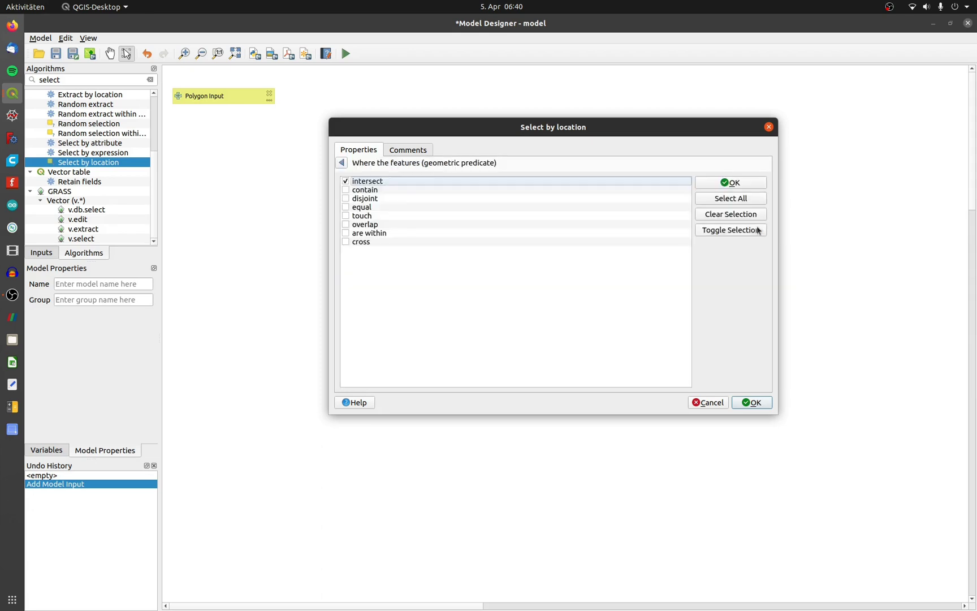
left_click(346, 215)
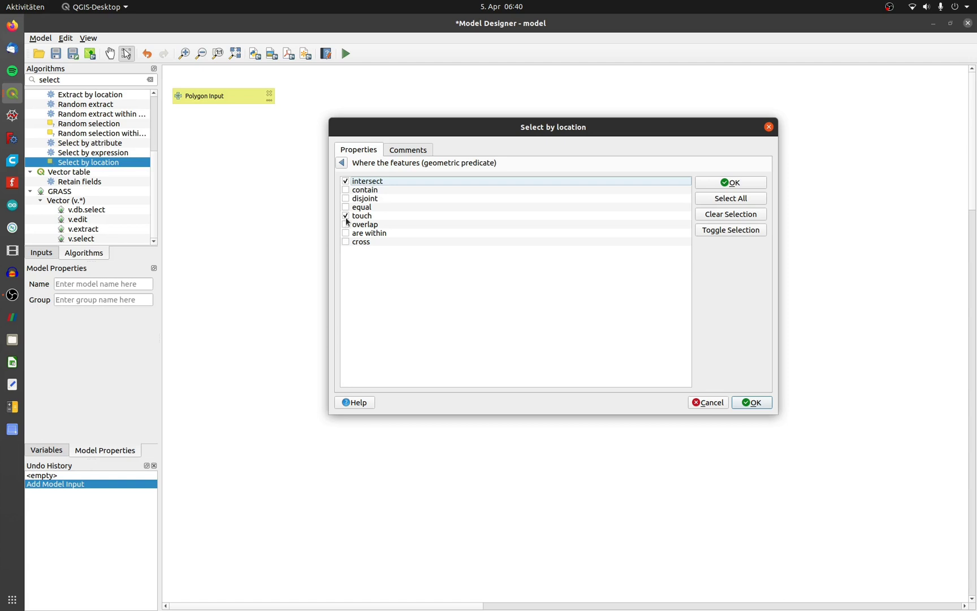
left_click(346, 181)
left_click(342, 163)
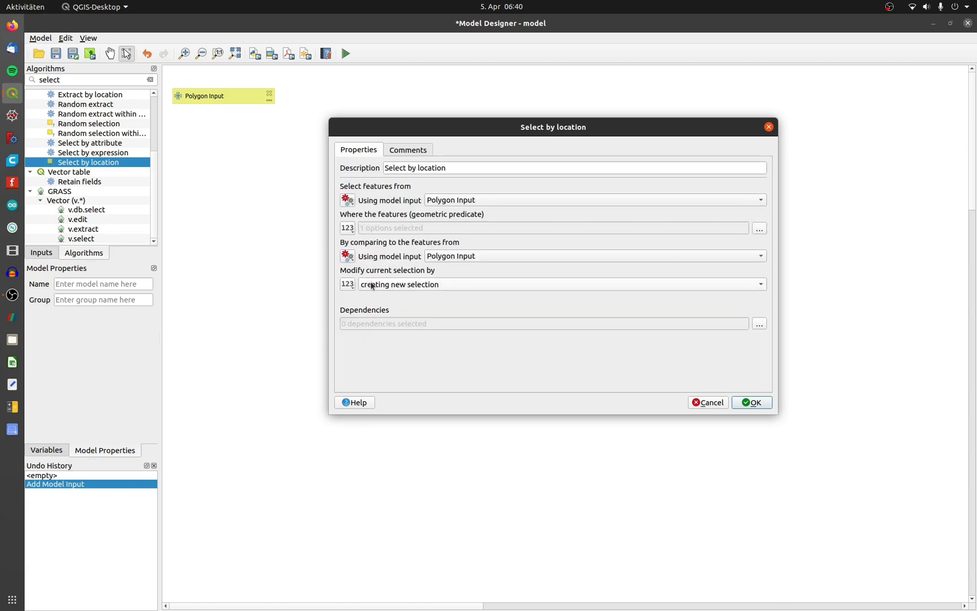
left_click(755, 403)
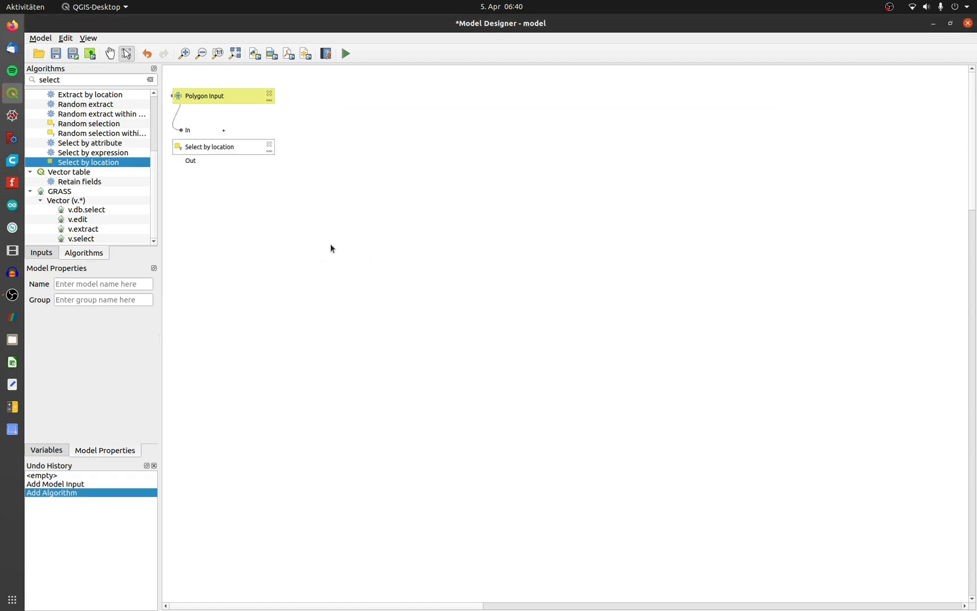
- Add Extract selected features on Polygon Input outputting 'Polygon Touch', dependent on Select by location
scroll(92, 149, "up", 4)
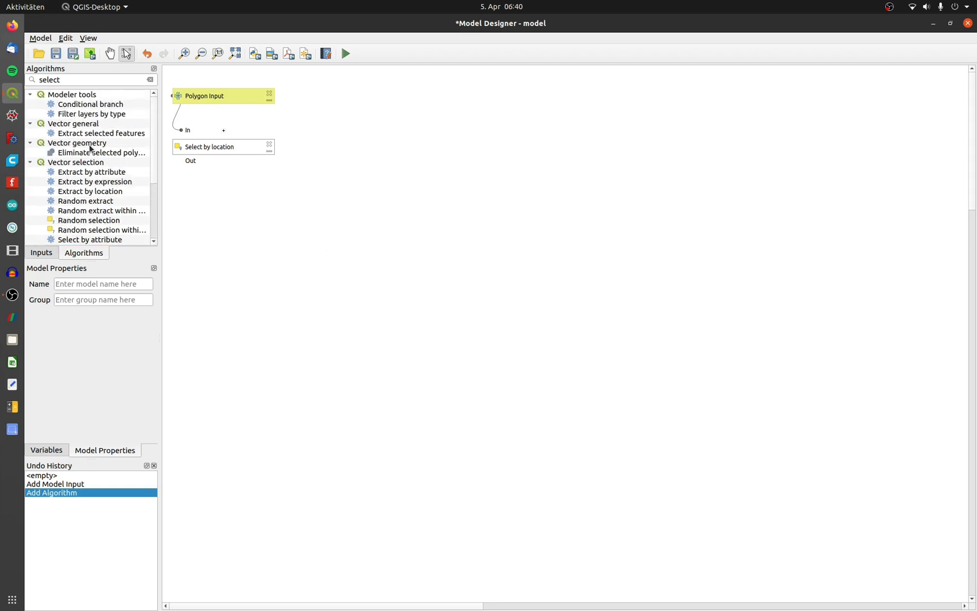
left_click(86, 135)
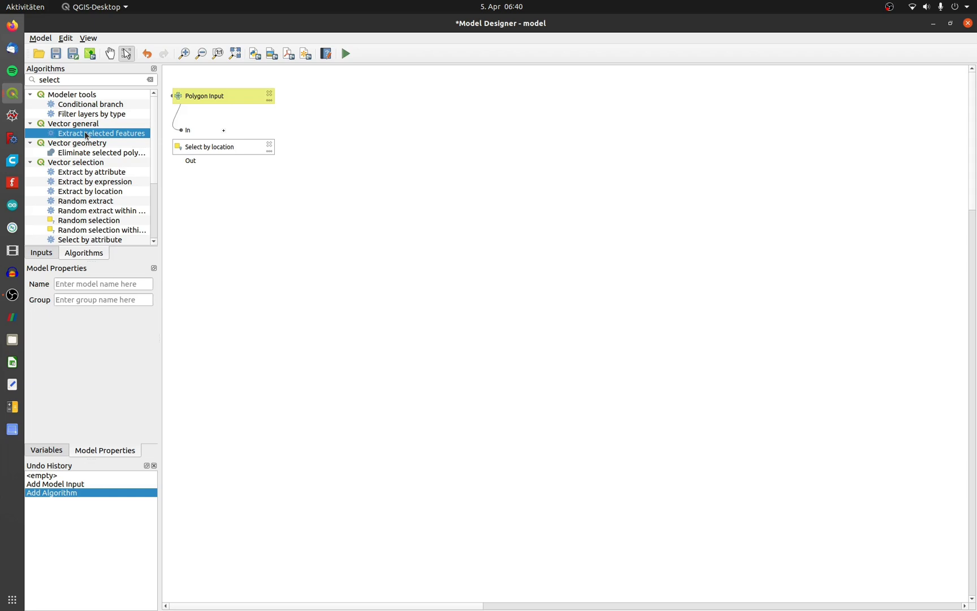
double_click(86, 135)
left_click(347, 199)
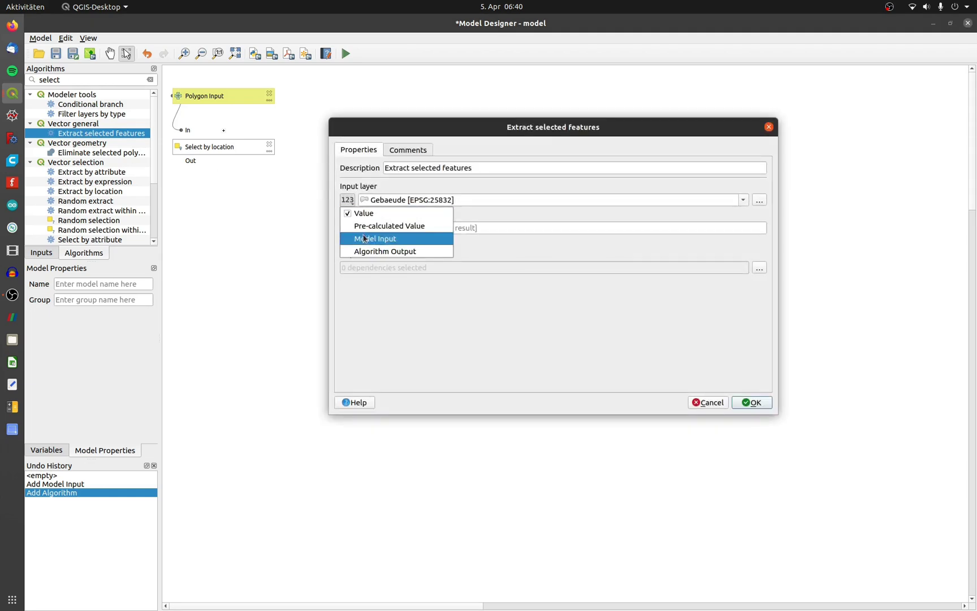
left_click(365, 238)
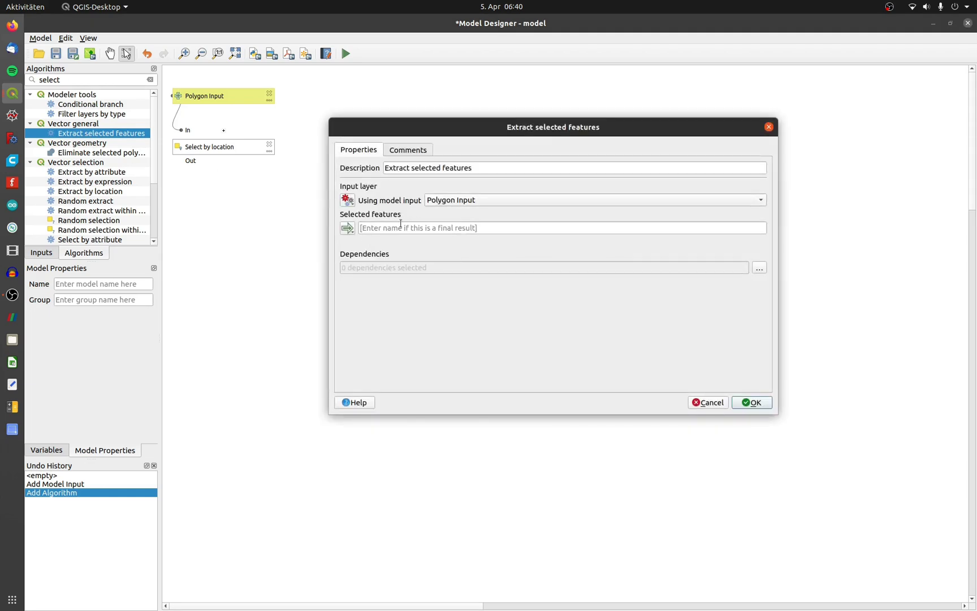
left_click(396, 228)
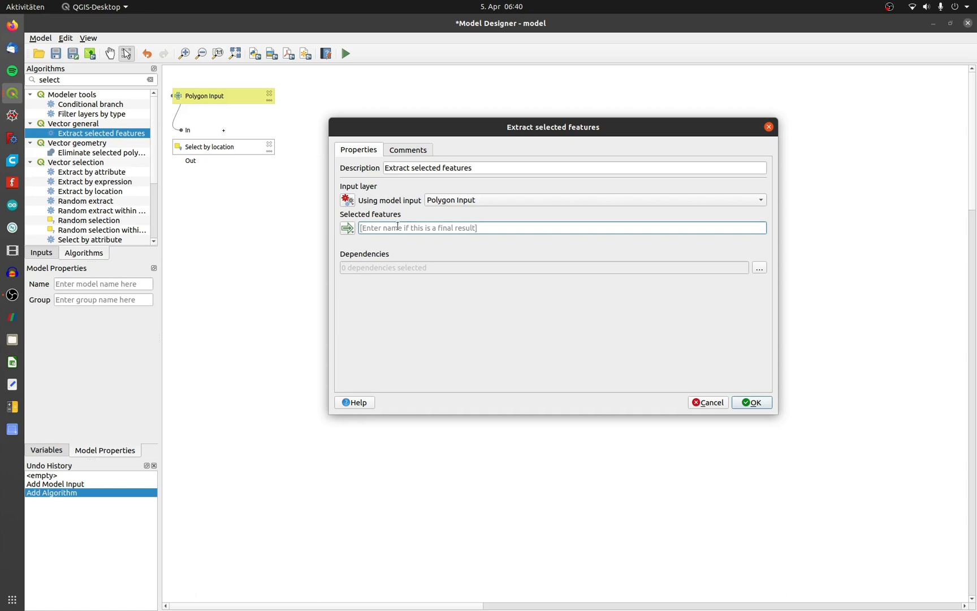
type("Polygon")
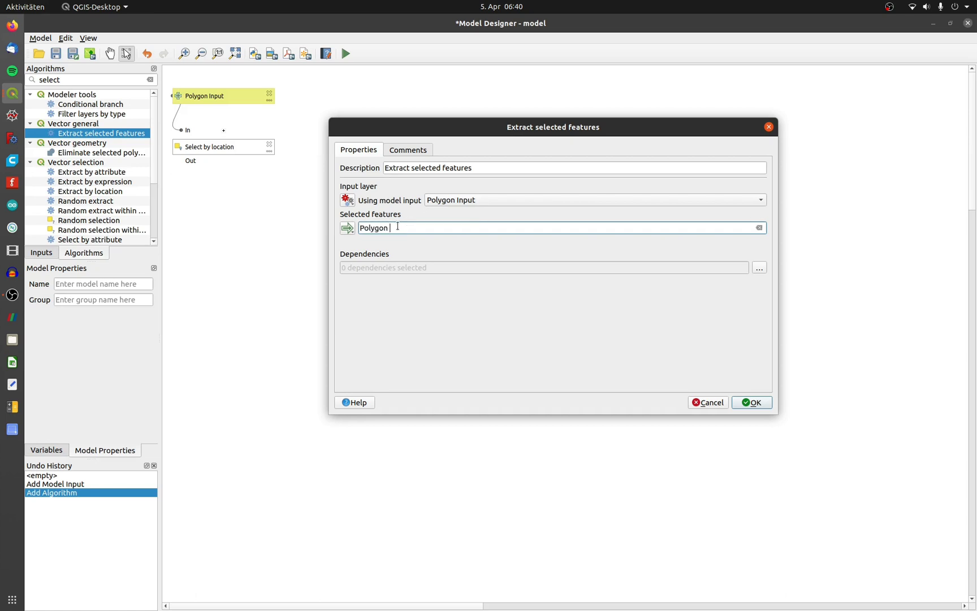
type(" Touch")
left_click(759, 272)
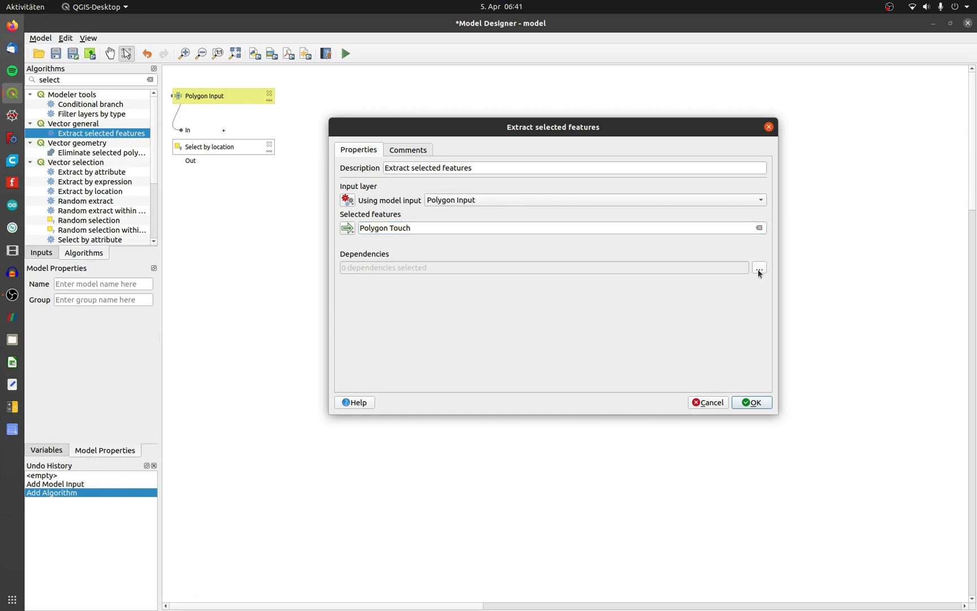
left_click(759, 270)
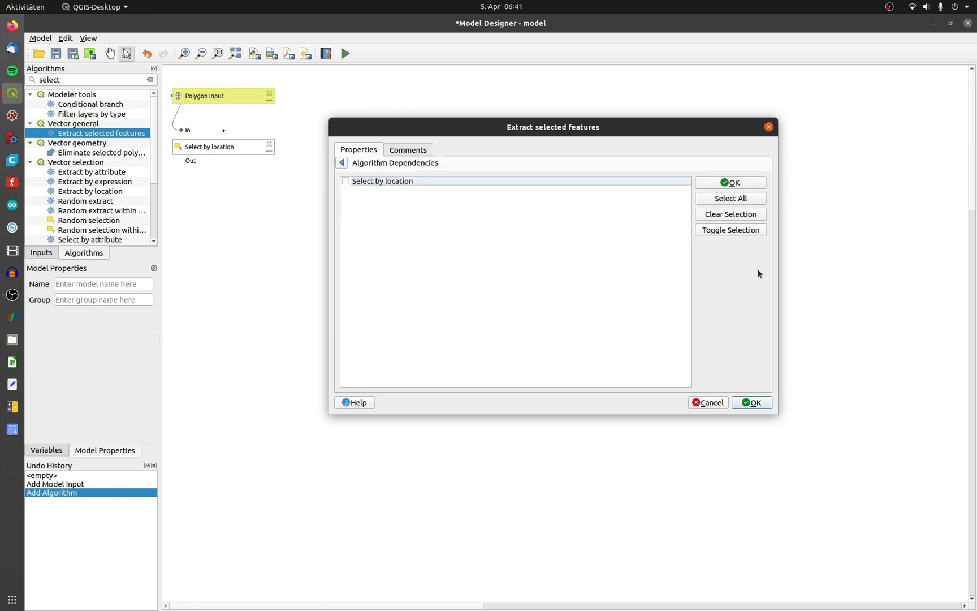
left_click(347, 185)
left_click(749, 401)
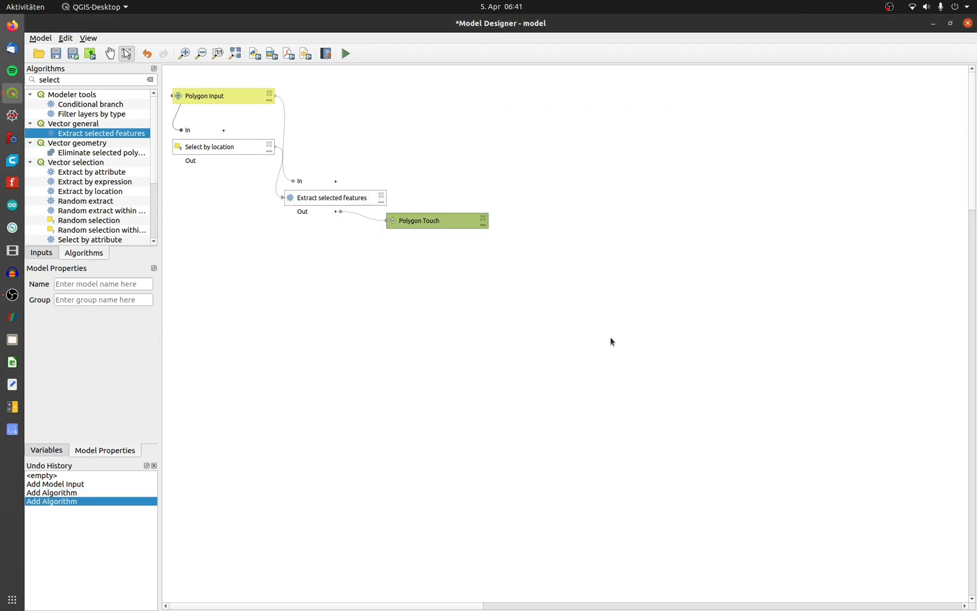
- Tidy the extraction and Polygon Touch boxes, then run the model on Gebaeude
left_click_drag(346, 197, 389, 170)
left_click_drag(428, 227, 413, 221)
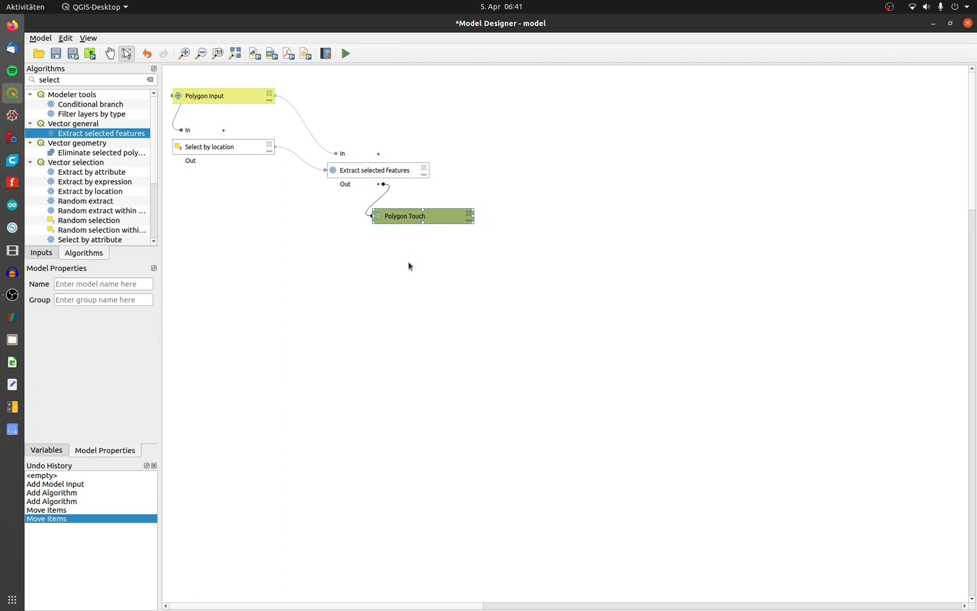
left_click(346, 54)
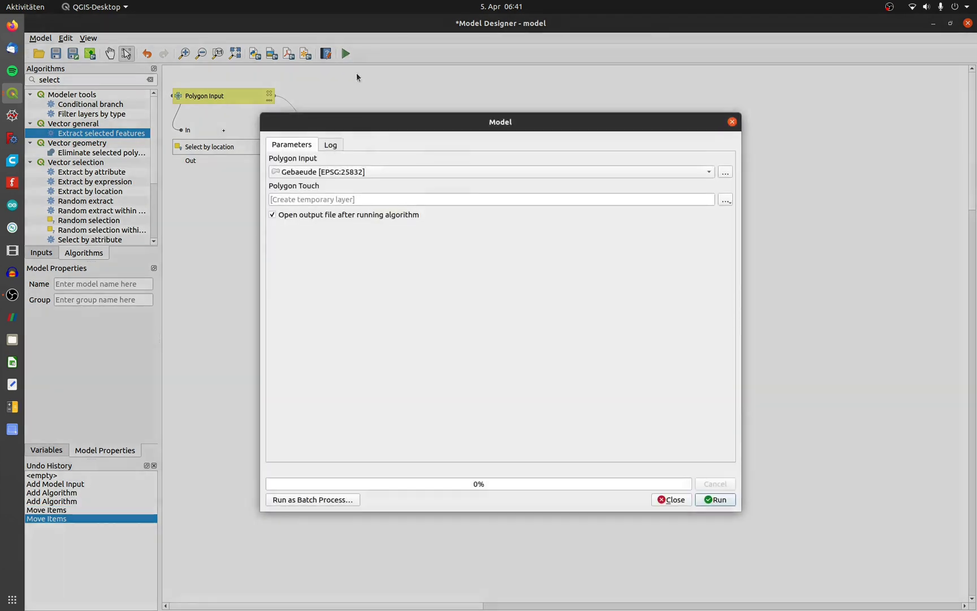
left_click(360, 174)
left_click(358, 174)
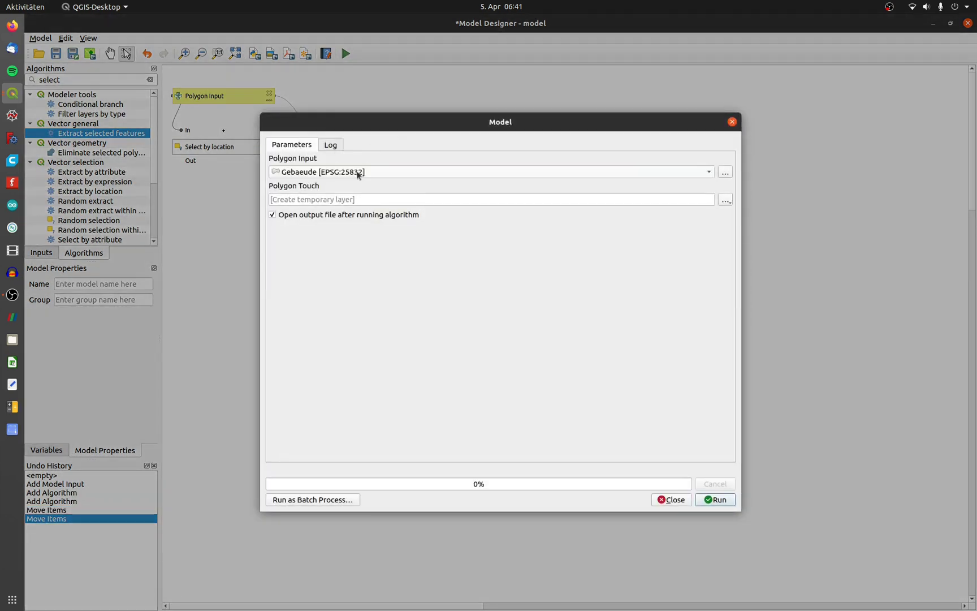
left_click(714, 499)
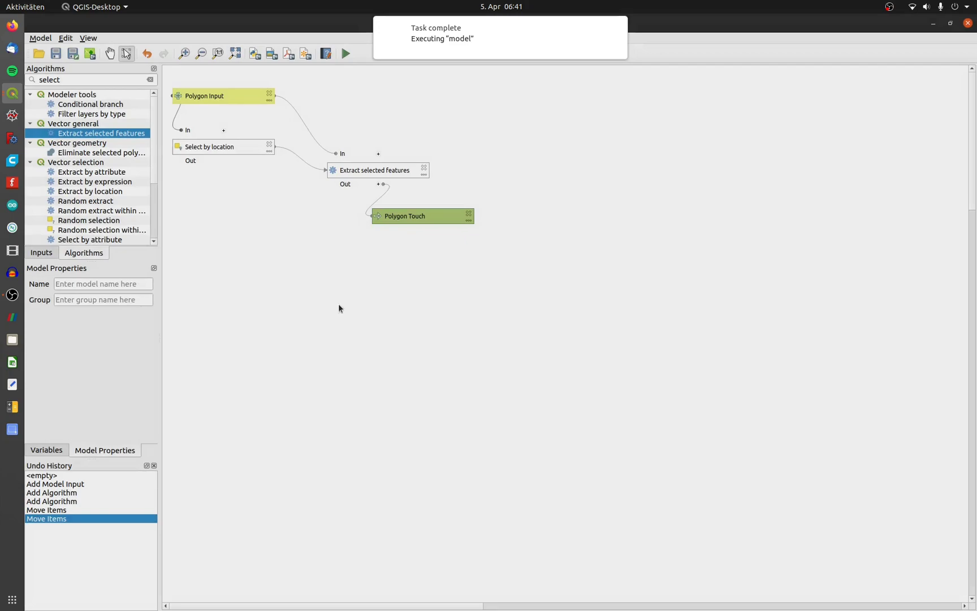
- In the main map window, hide Polygon Touch, clear the building selection and remove that layer
left_click(19, 99)
left_click(94, 71)
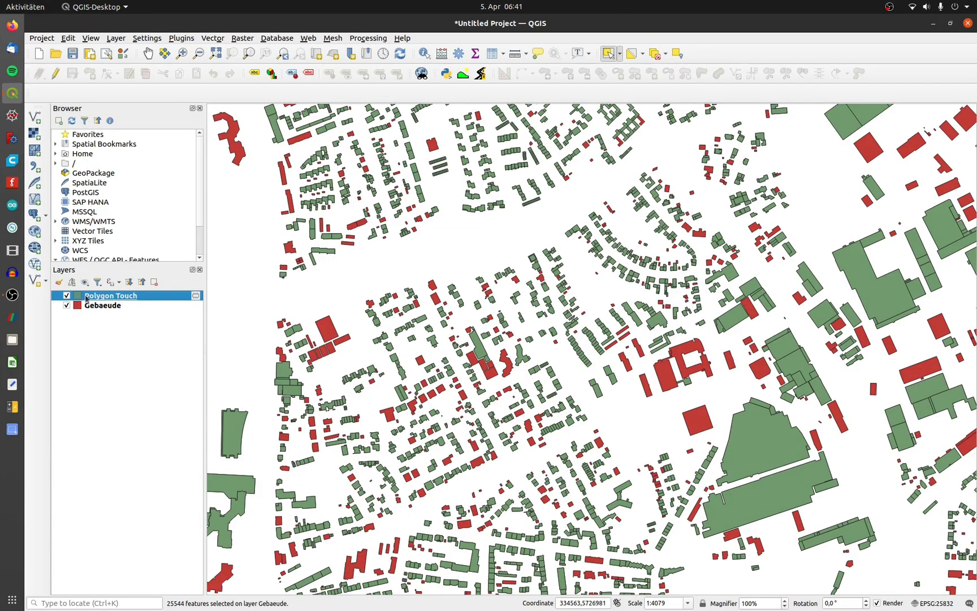
left_click(66, 295)
left_click(655, 54)
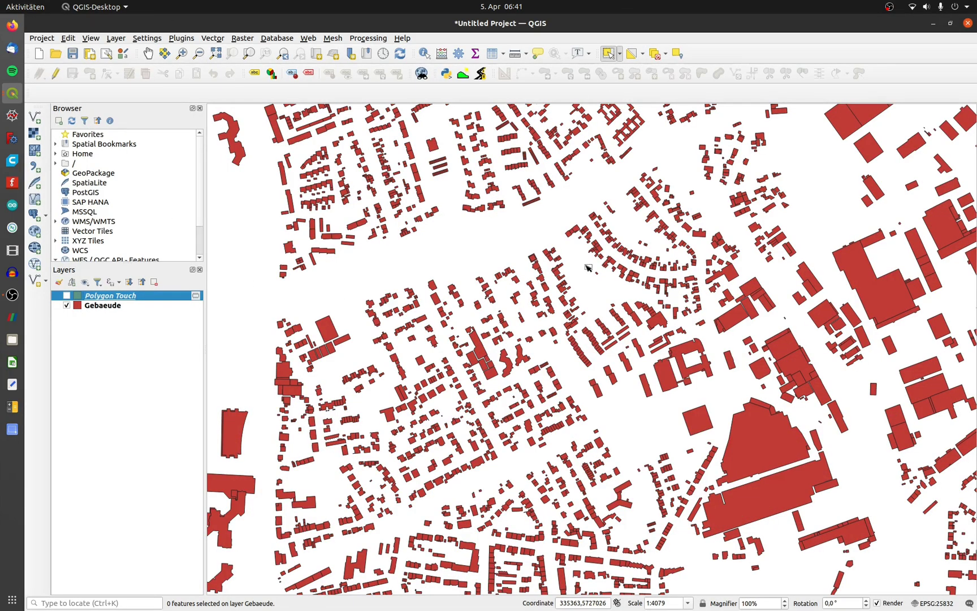
left_click(154, 281)
left_click(541, 335)
left_click(13, 93)
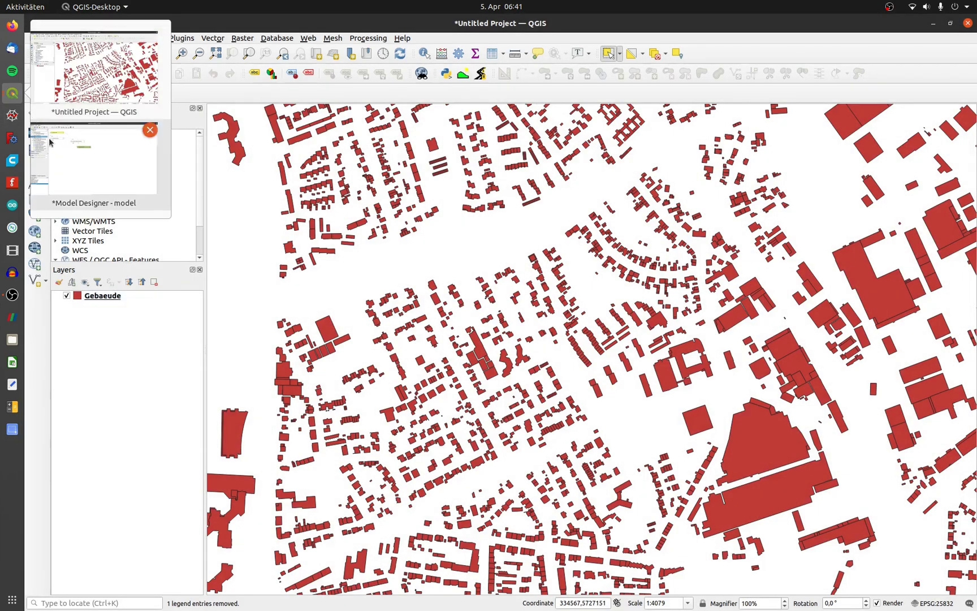
- Add Select by expression on Polygon Input using 'not is_selected()', dependent on Select by location
left_click(52, 145)
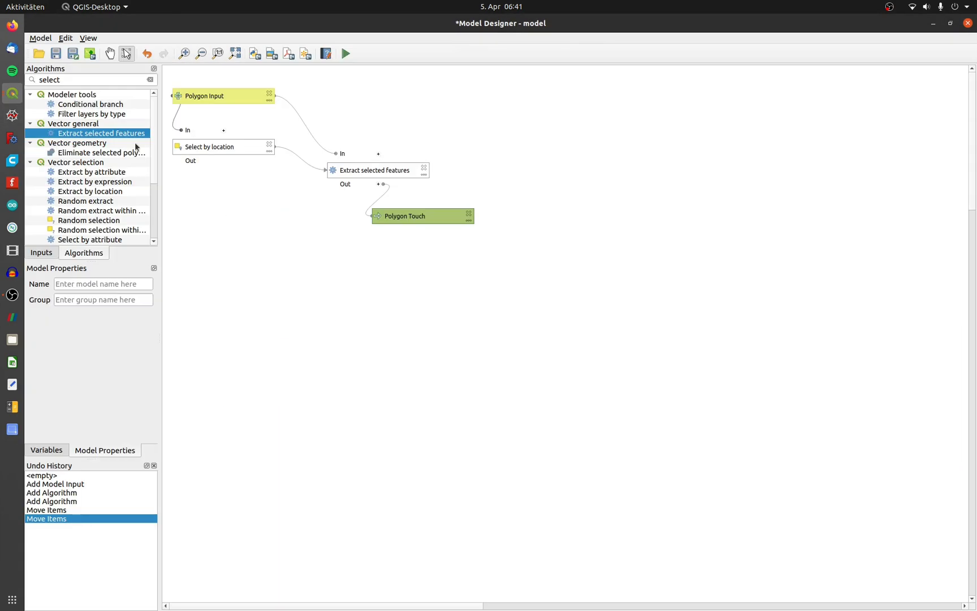
scroll(92, 158, "down", 2)
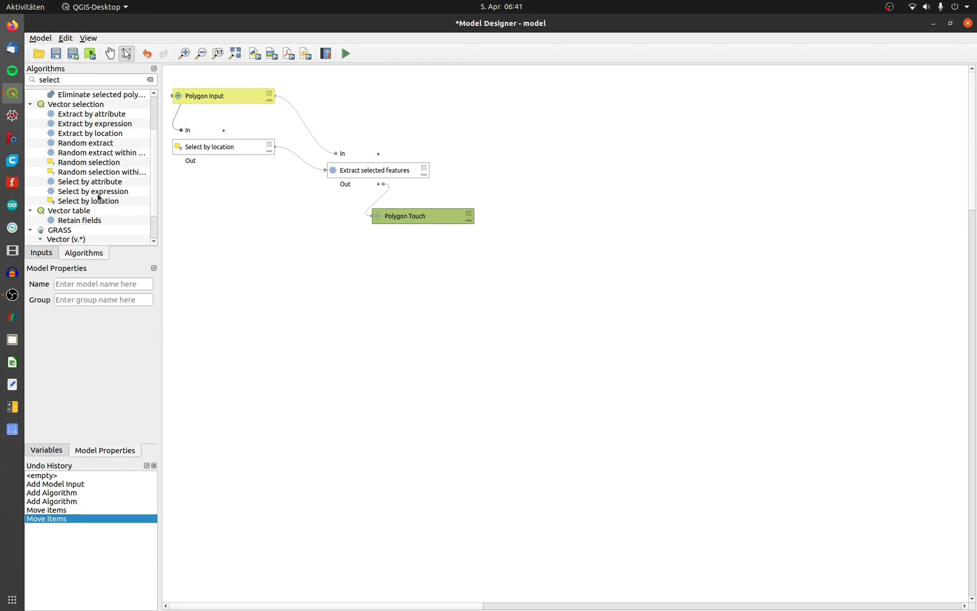
double_click(93, 191)
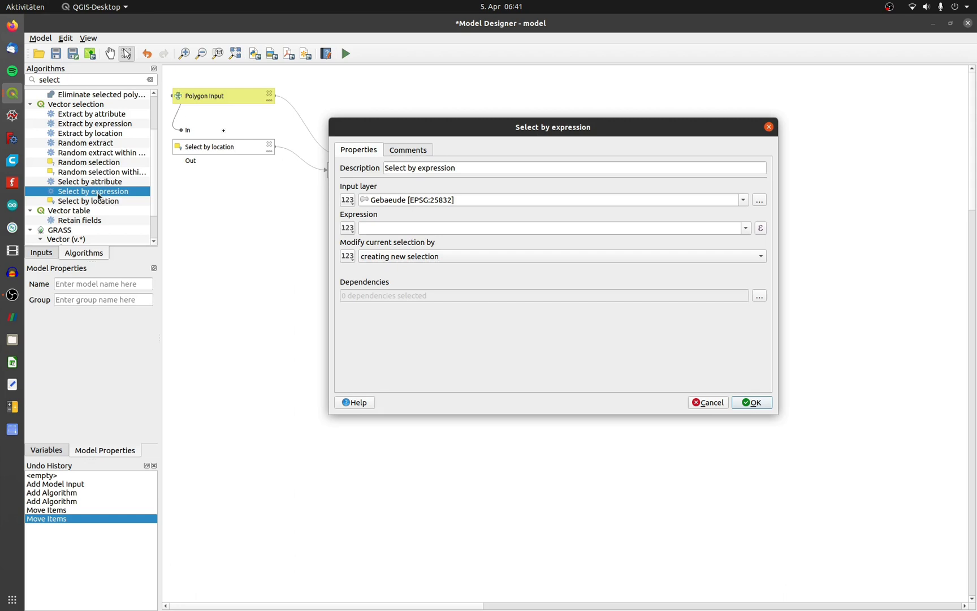
left_click(348, 201)
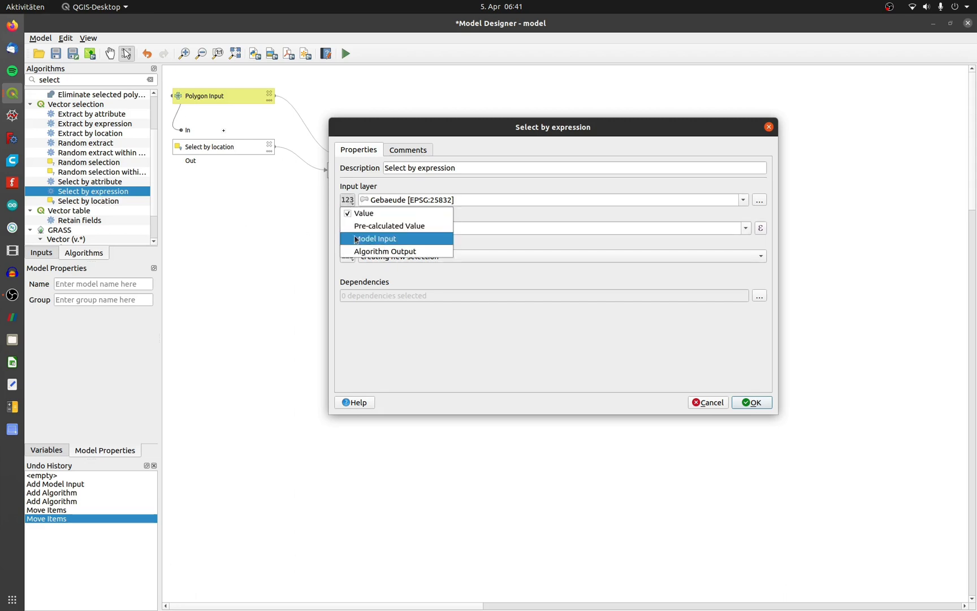
left_click(356, 239)
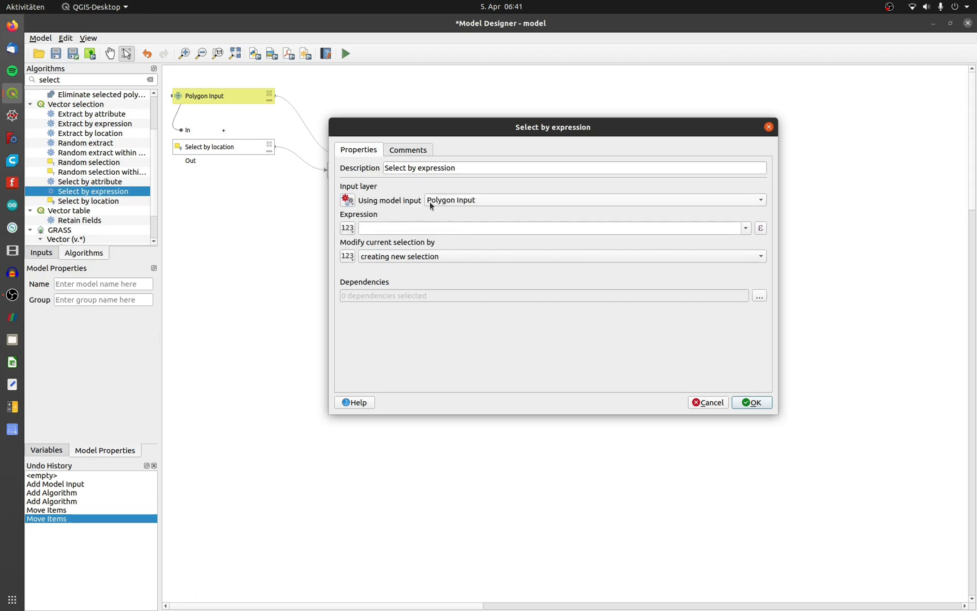
left_click(383, 226)
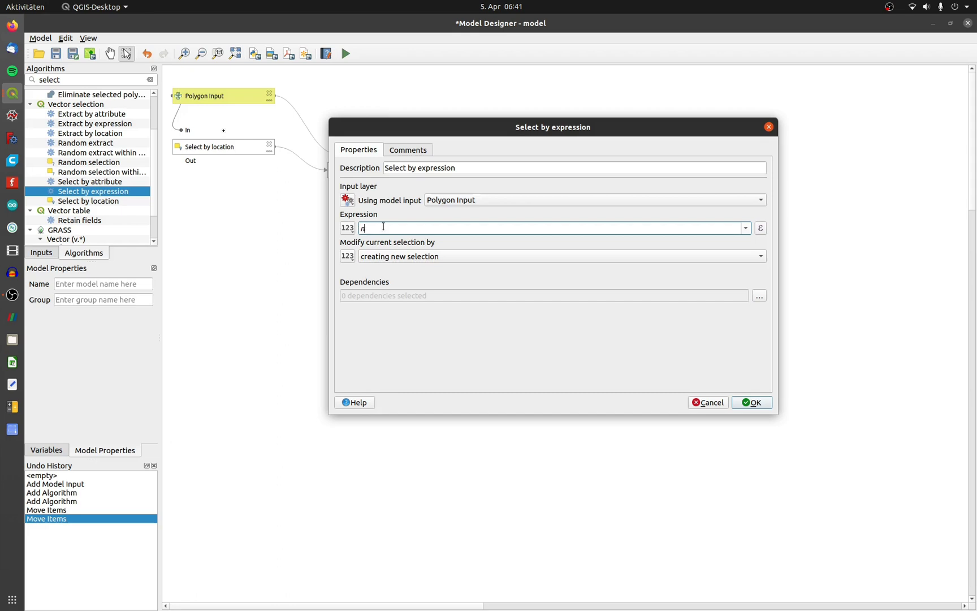
type("not is_selected()")
left_click(758, 296)
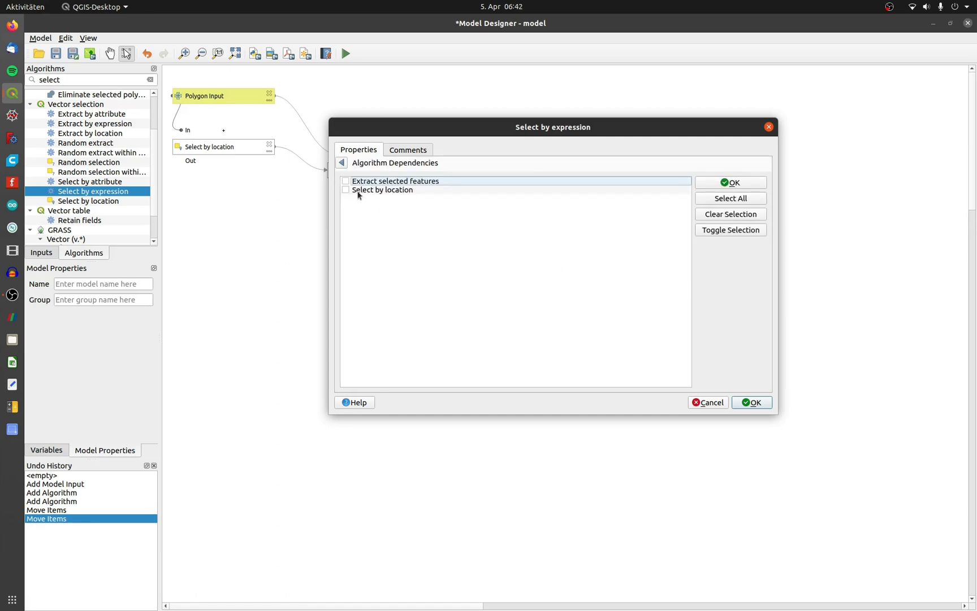
left_click(346, 189)
left_click(752, 403)
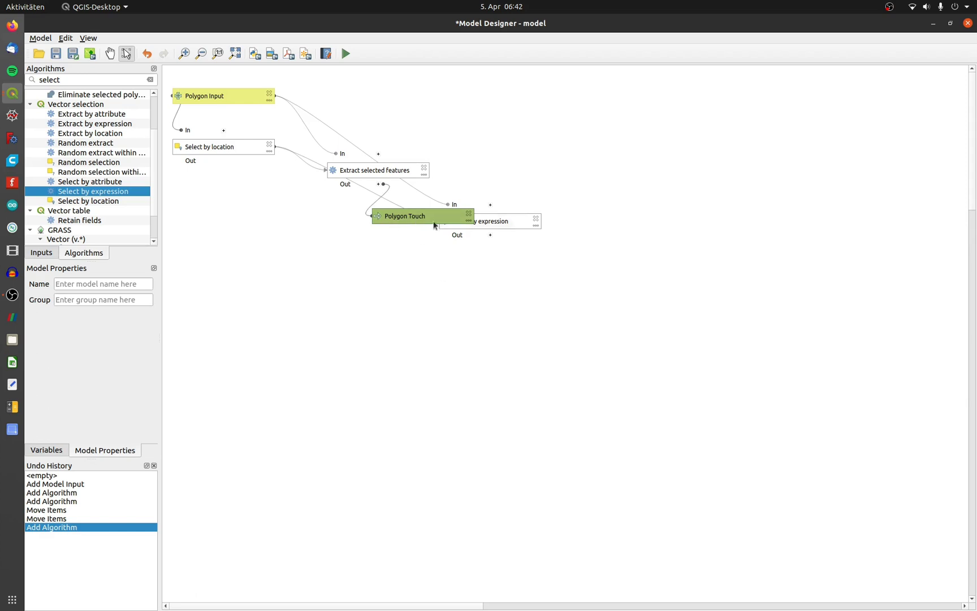
- Add an Extract selected features step fed by Select by expression's selection, output named 'Polygon Single'
left_click_drag(434, 225, 308, 288)
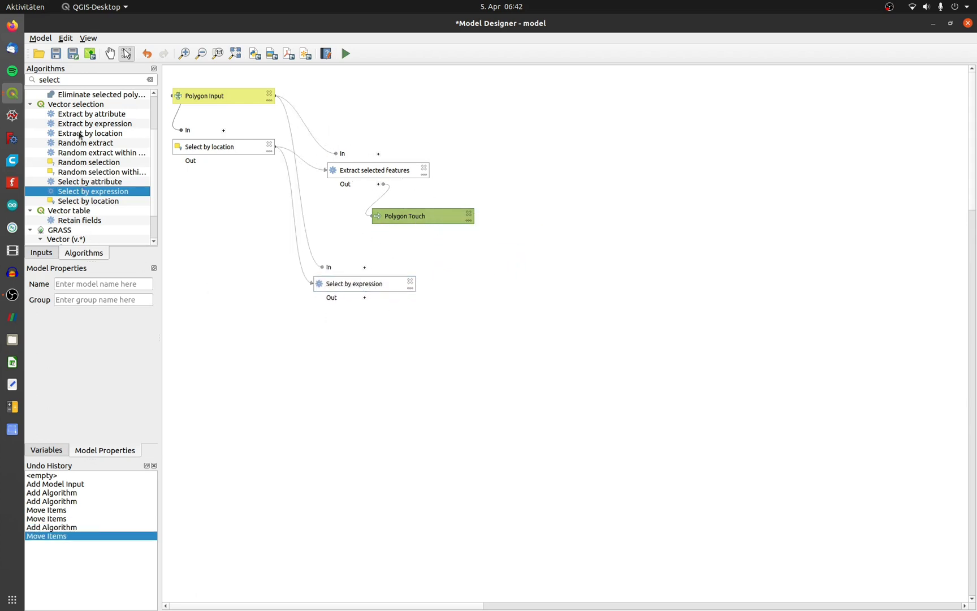
scroll(80, 135, "up", 1)
double_click(79, 106)
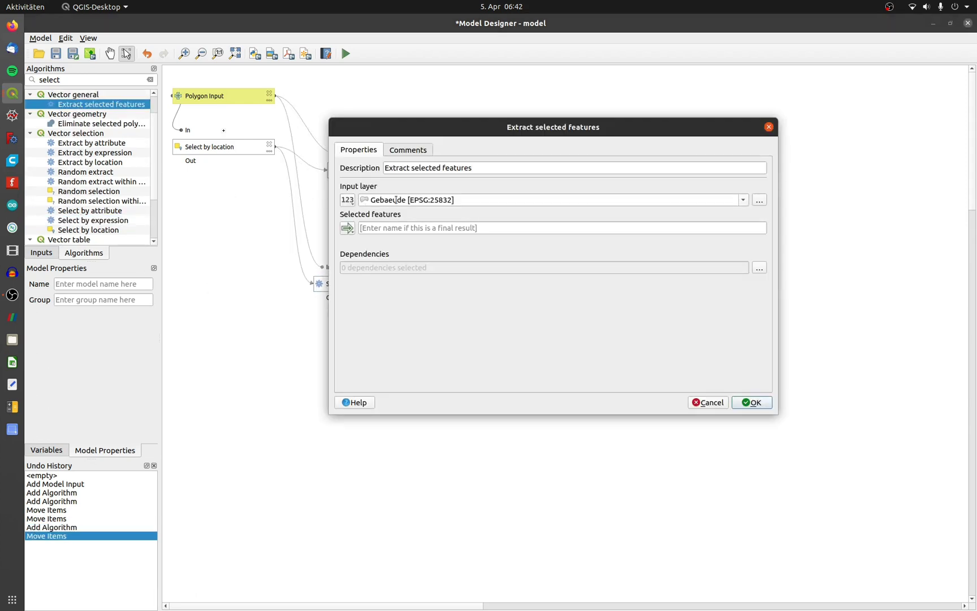
left_click(347, 200)
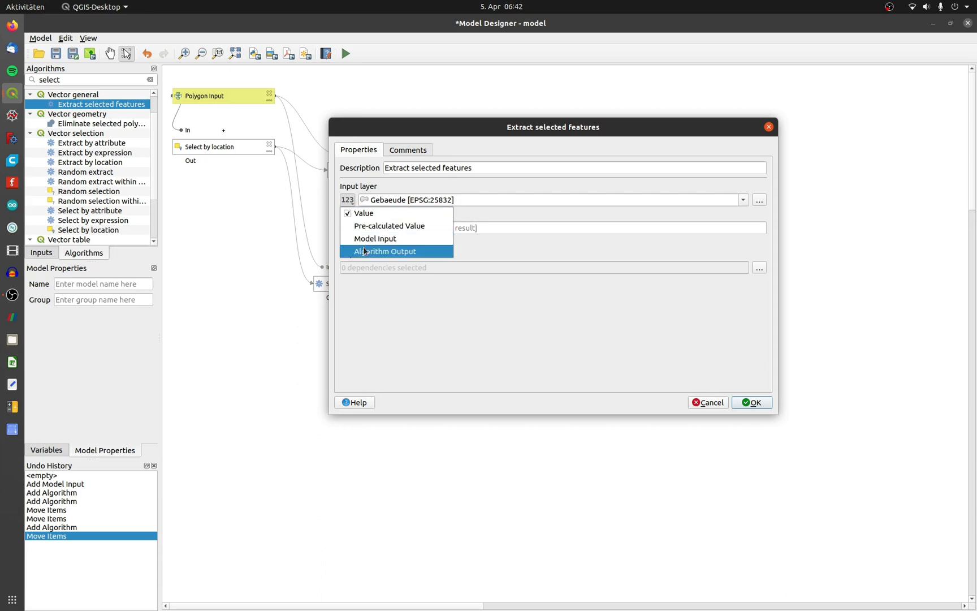
left_click(365, 251)
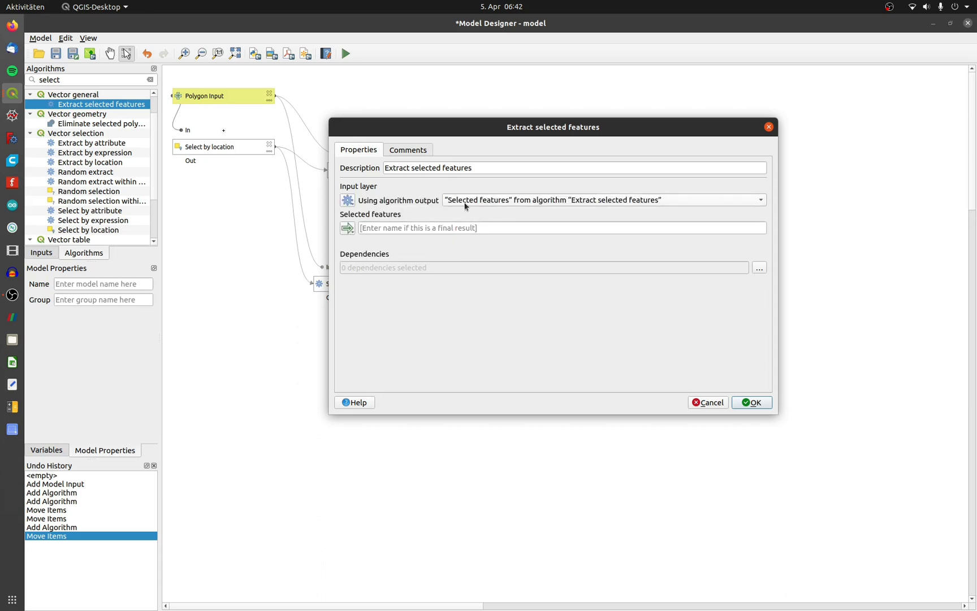
left_click(465, 206)
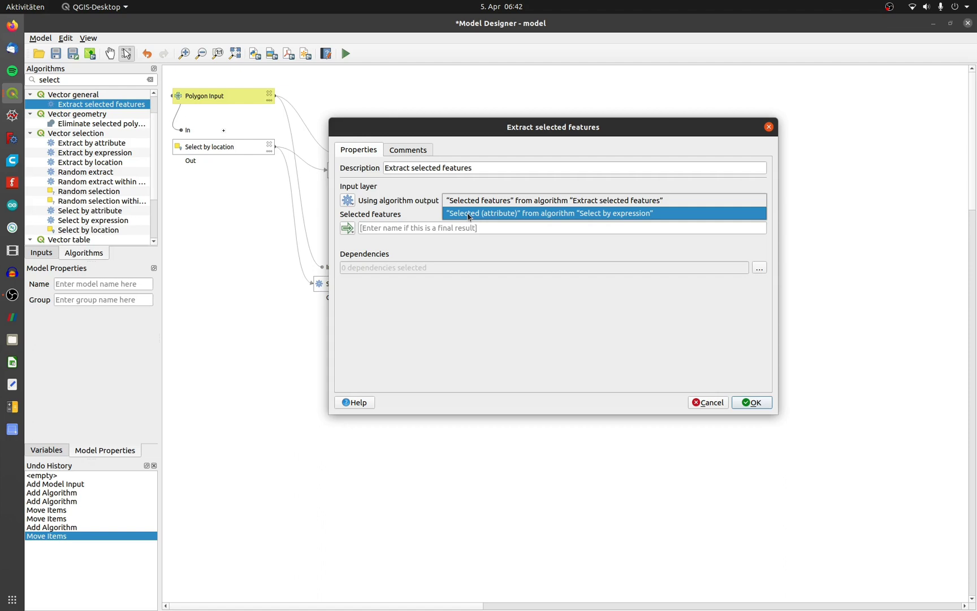
left_click(468, 214)
left_click(454, 227)
type("Po")
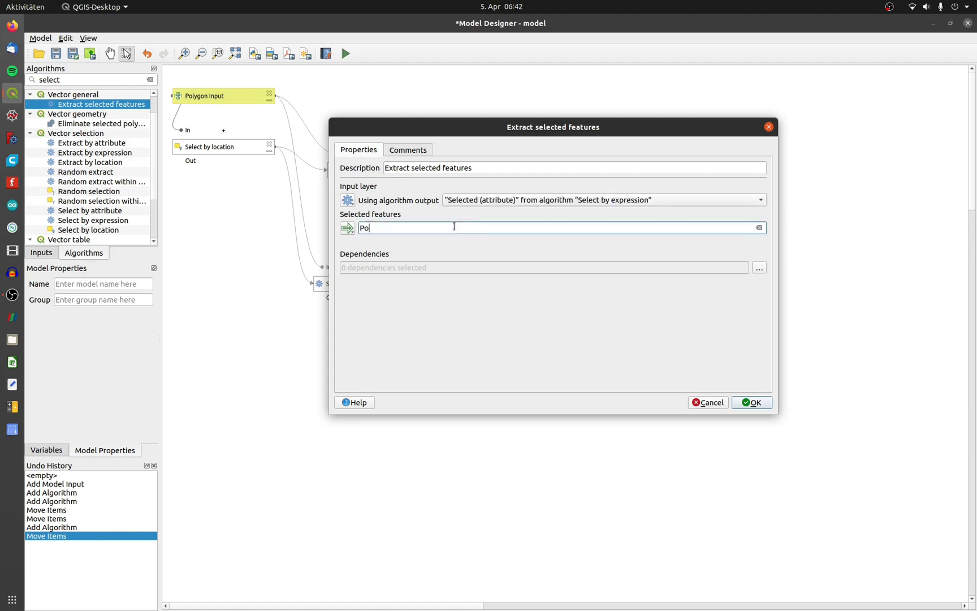
type("lygon single")
key("BackSpace")
key("BackSpace")
key("BackSpace")
key("BackSpace")
key("BackSpace")
key("BackSpace")
type("Single")
- Confirm the second extraction step and run the model
left_click(745, 402)
key("F5")
key("Return")
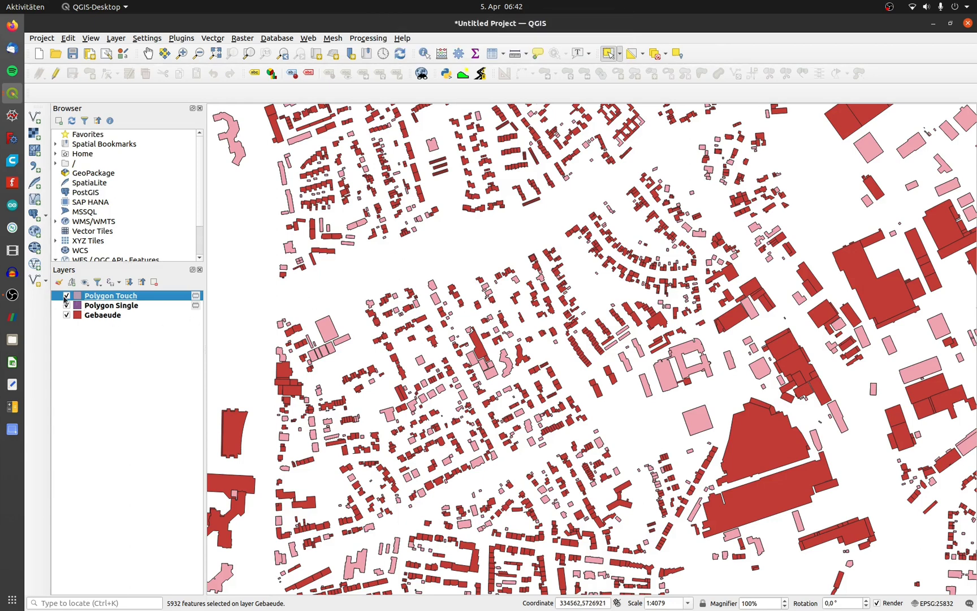
- Toggle Polygon Touch and Polygon Single visibility to compare them, leaving Polygon Touch hidden
left_click(66, 295)
left_click(66, 295)
left_click(66, 306)
left_click(67, 305)
left_click(66, 296)
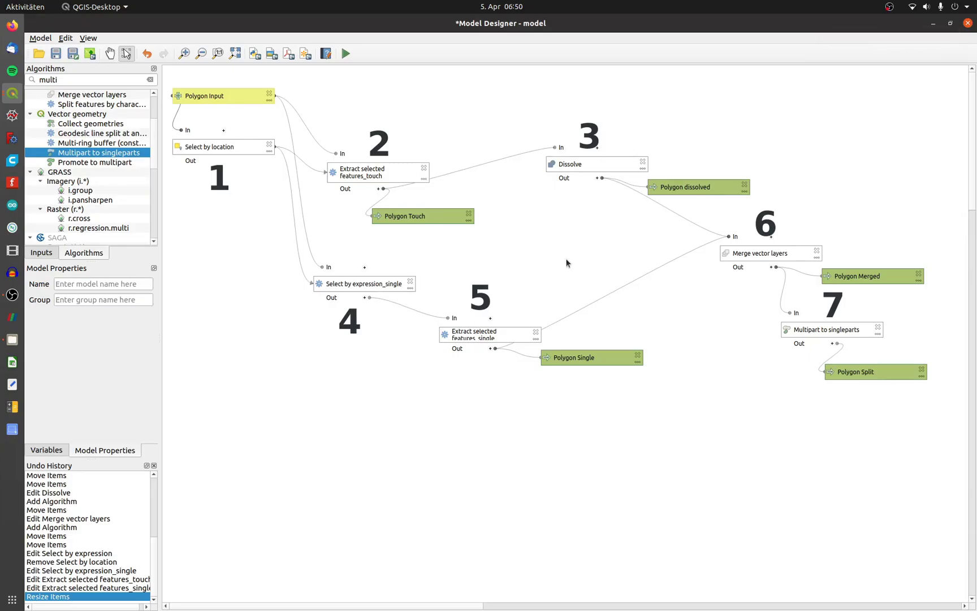
- Review the Select by location, touch extraction and Polygon Touch nodes, then clear the canvas selection
left_click(207, 148)
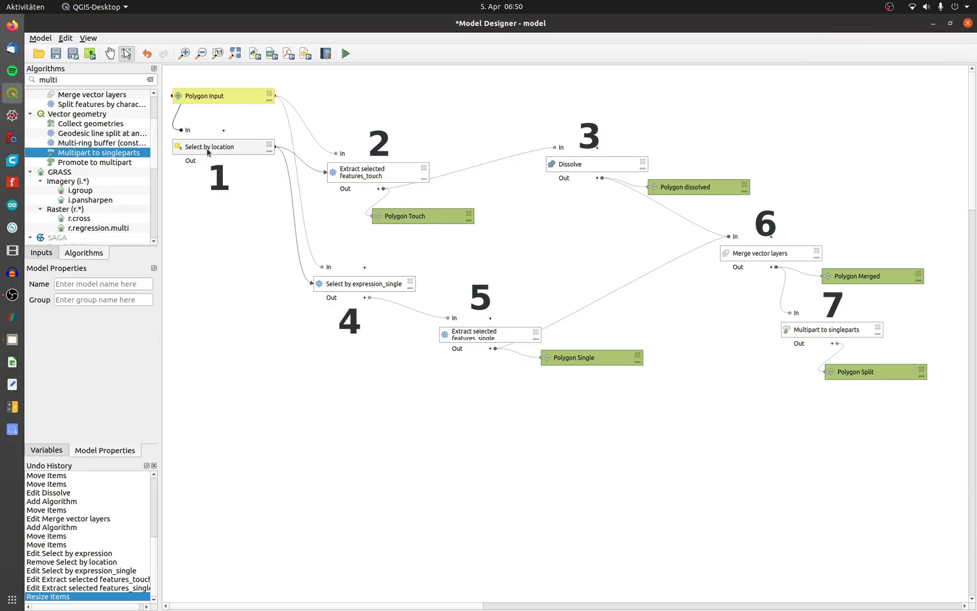
left_click(363, 175)
left_click(409, 215)
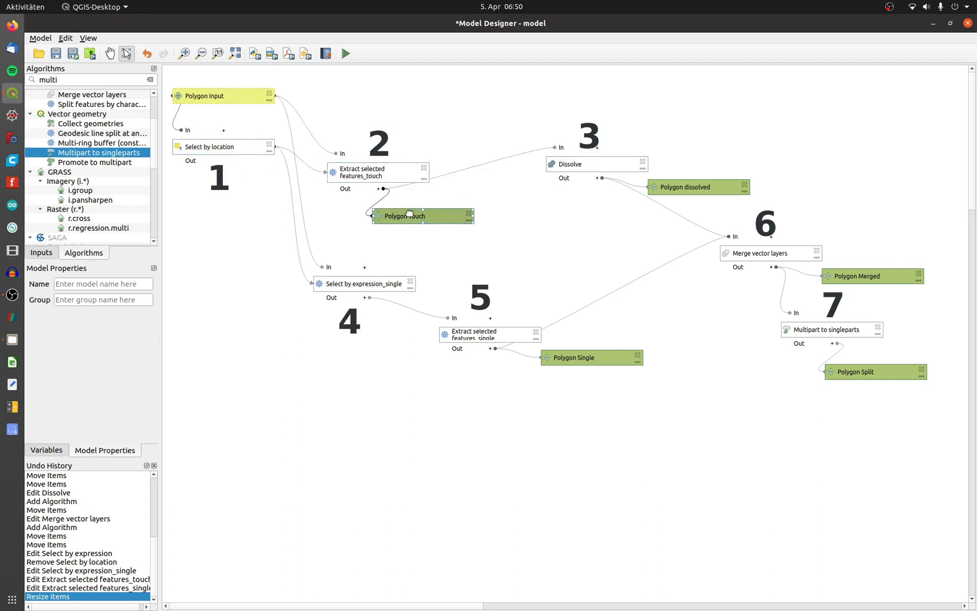
left_click(622, 215)
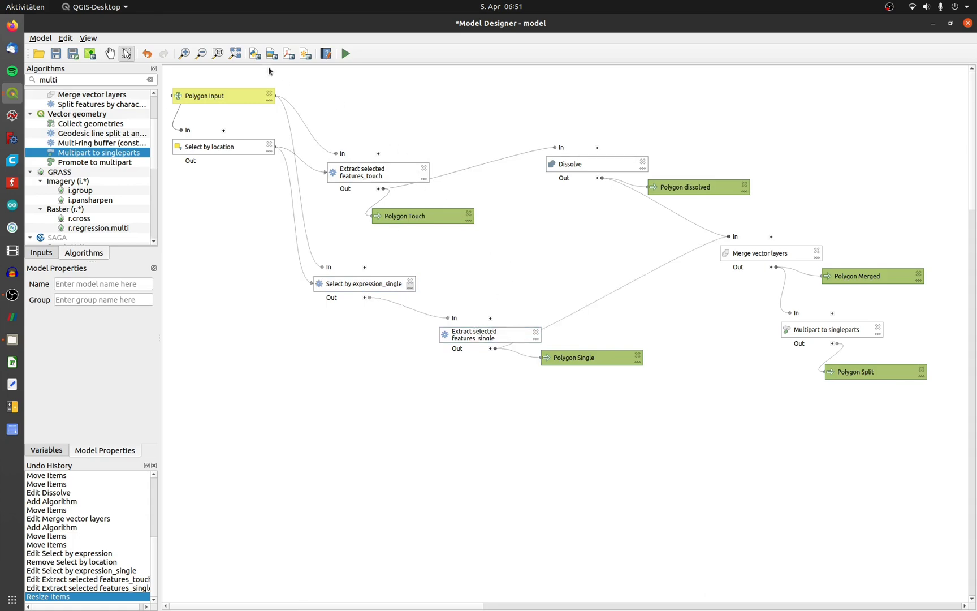
left_click(255, 53)
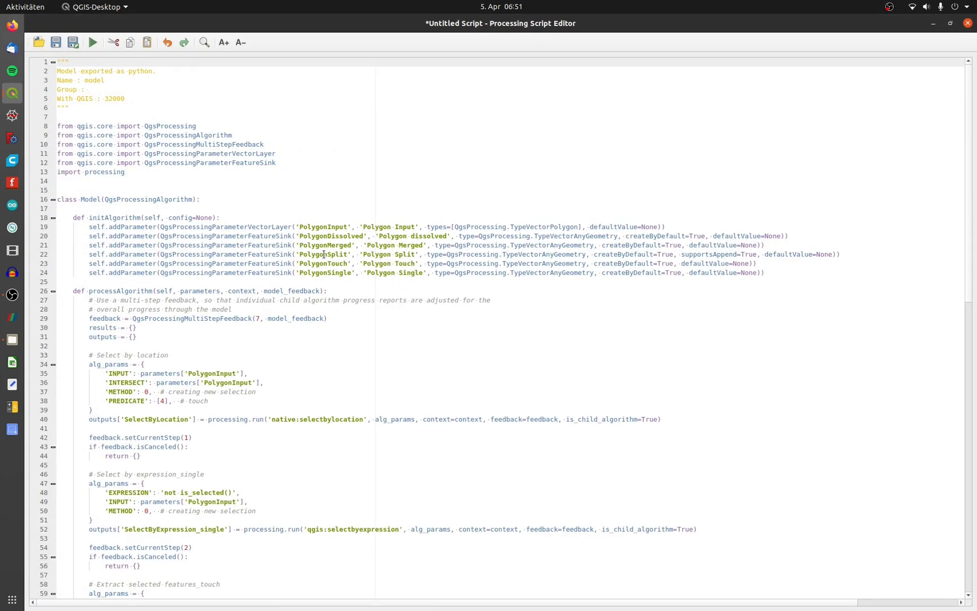
scroll(322, 257, "down", 4)
left_click(176, 245)
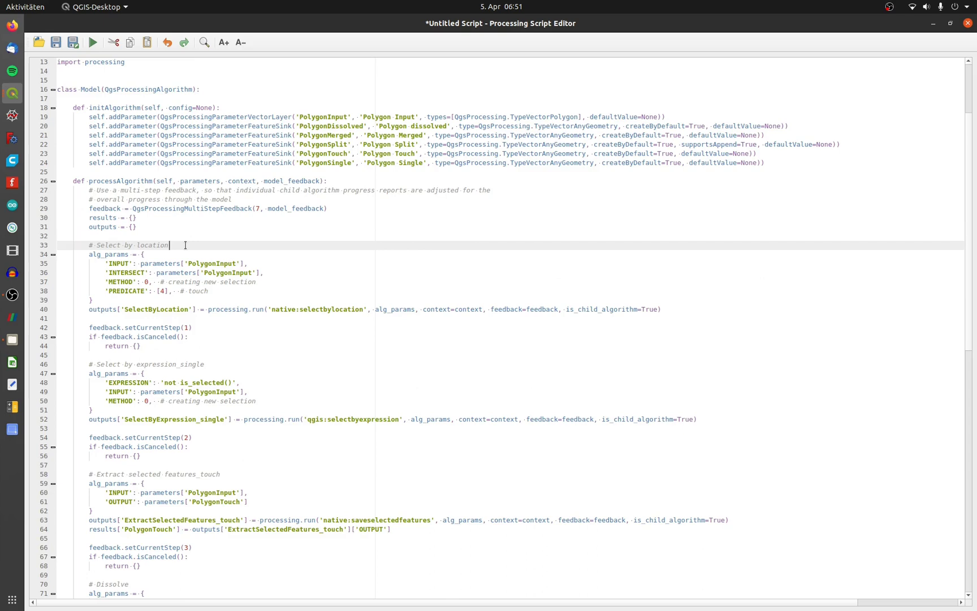
scroll(203, 266, "down", 3)
left_click(222, 282)
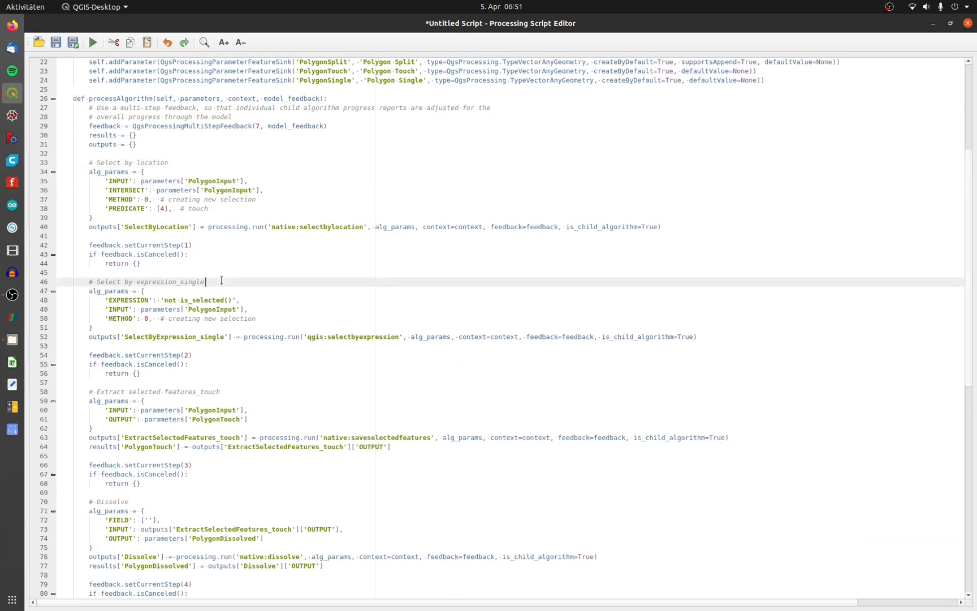
scroll(224, 283, "down", 3)
left_click(238, 306)
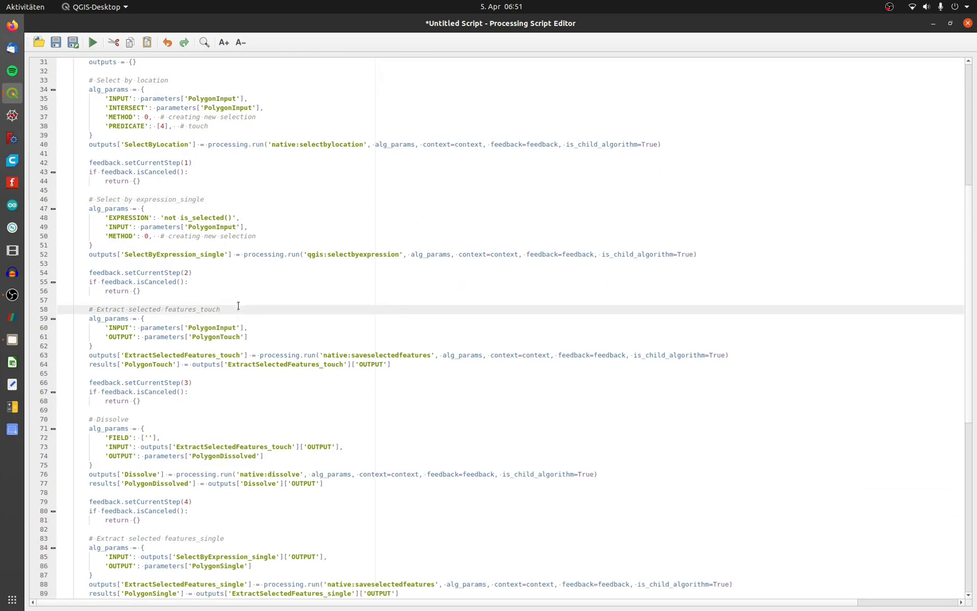
scroll(238, 306, "down", 3)
left_click(202, 330)
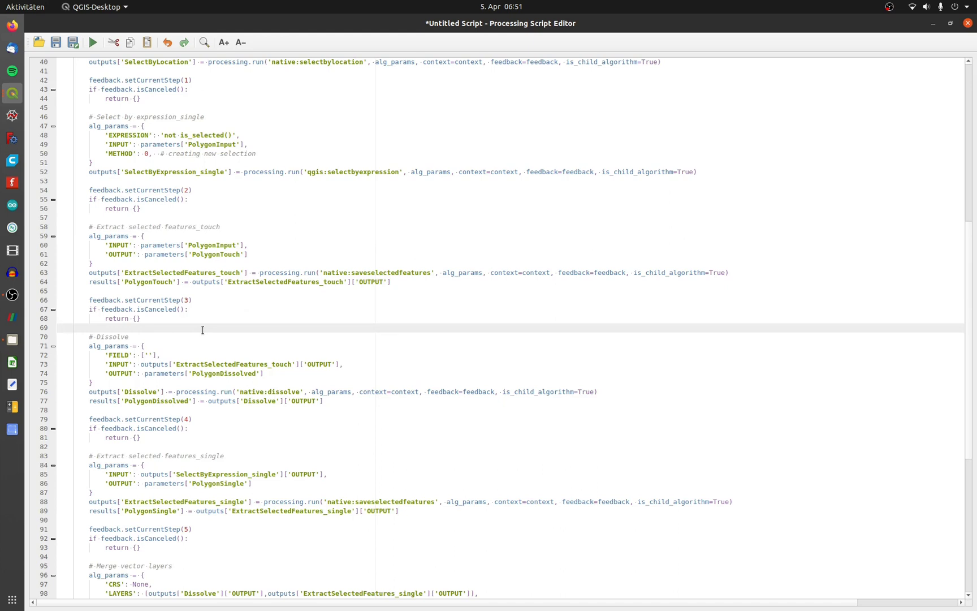
scroll(203, 330, "down", 3)
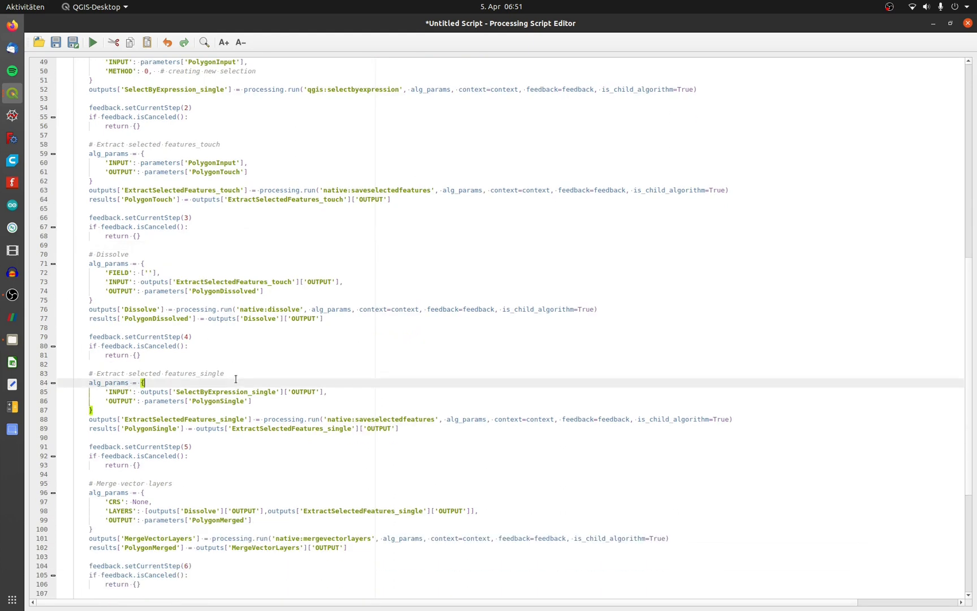
scroll(369, 373, "down", 4)
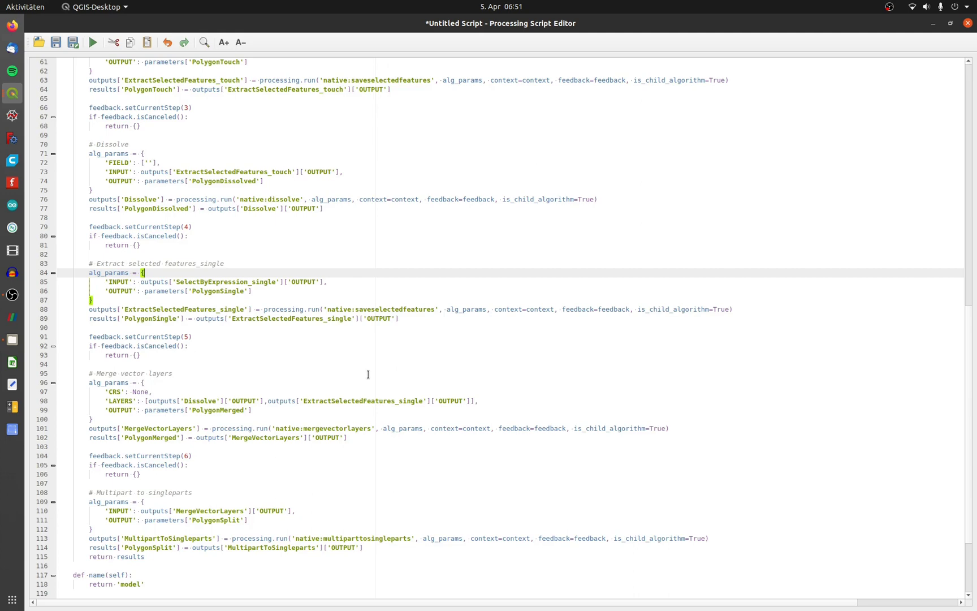
scroll(369, 374, "up", 4)
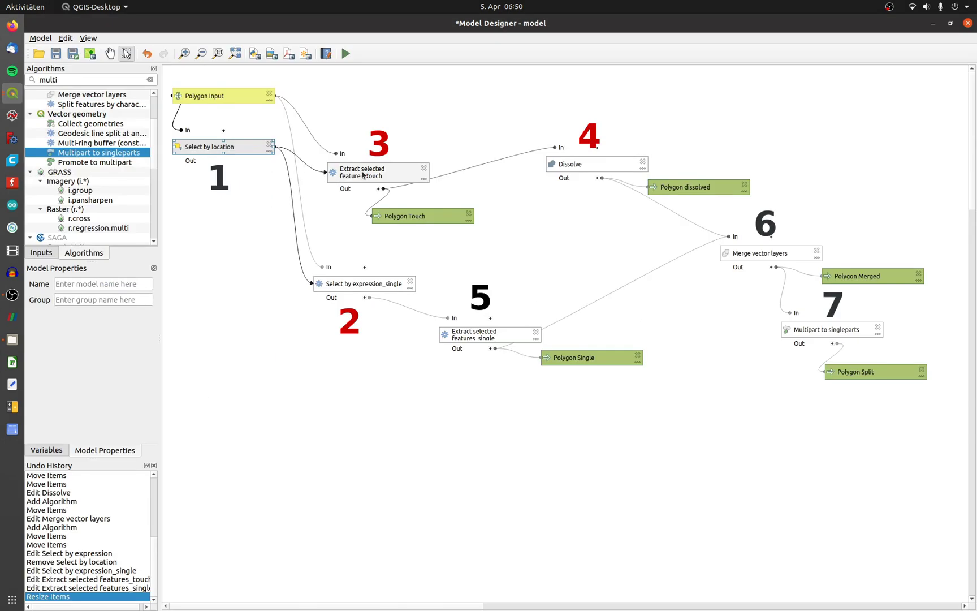
left_click(367, 175)
left_click(410, 215)
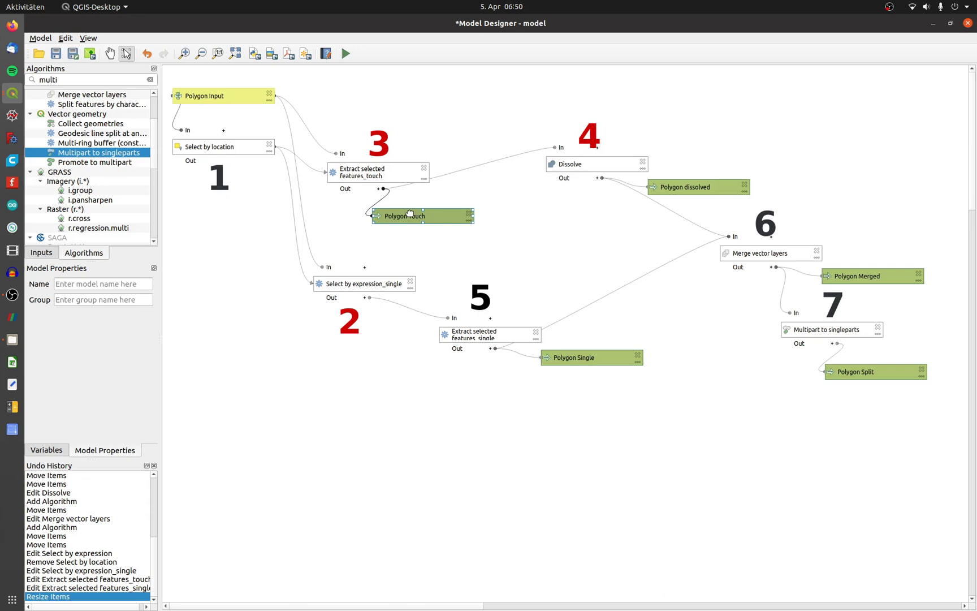
left_click(620, 215)
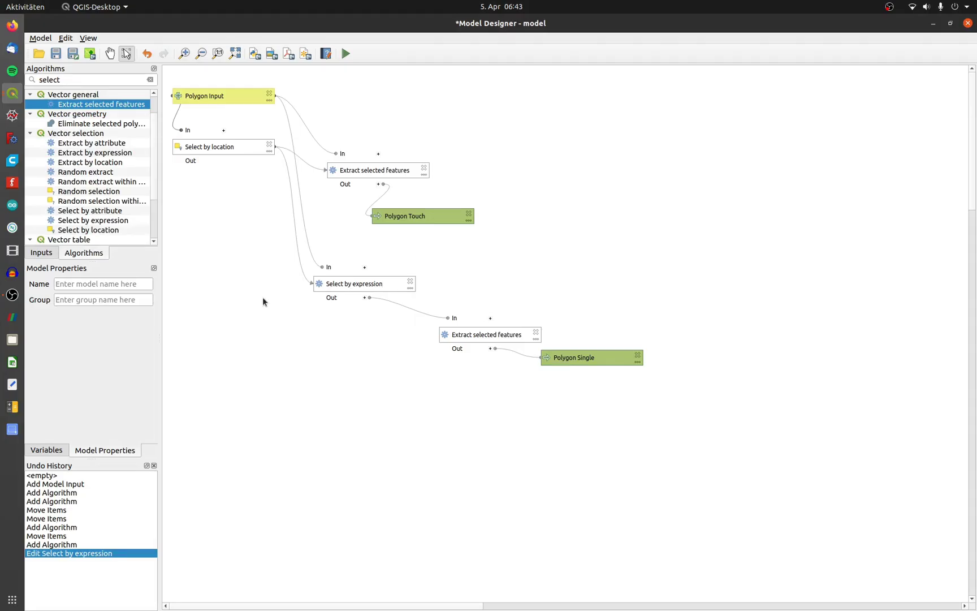
left_click(229, 148)
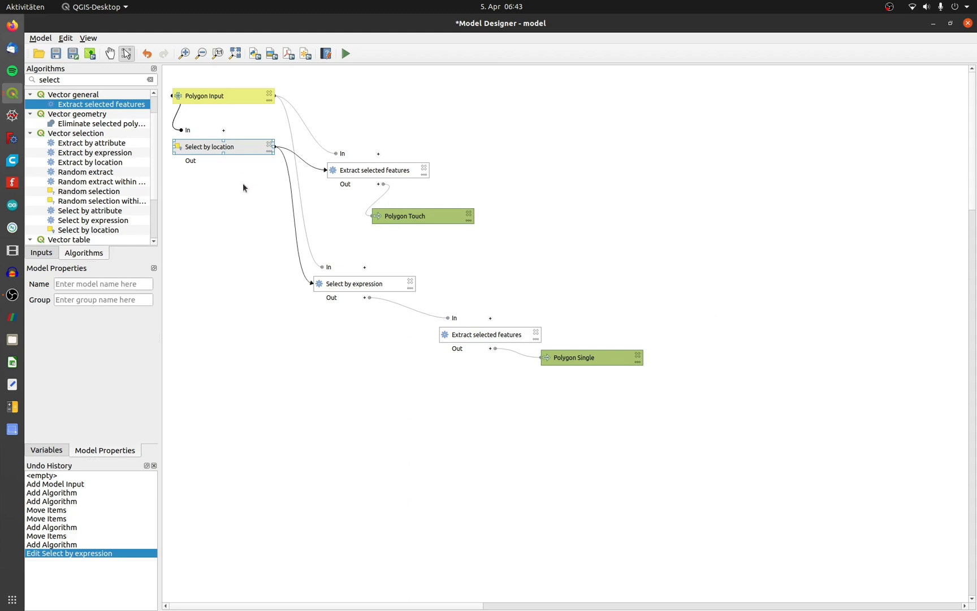
- Duplicate the Select by location step and rename the copy 'Select by location II'
key("ctrl+v")
left_click_drag(277, 199, 200, 199)
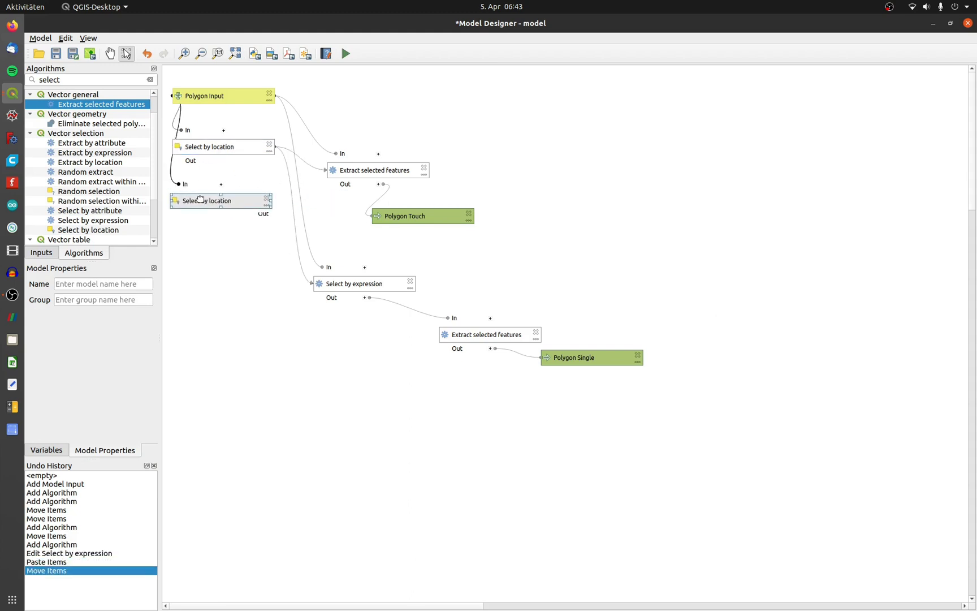
double_click(200, 200)
left_click(511, 167)
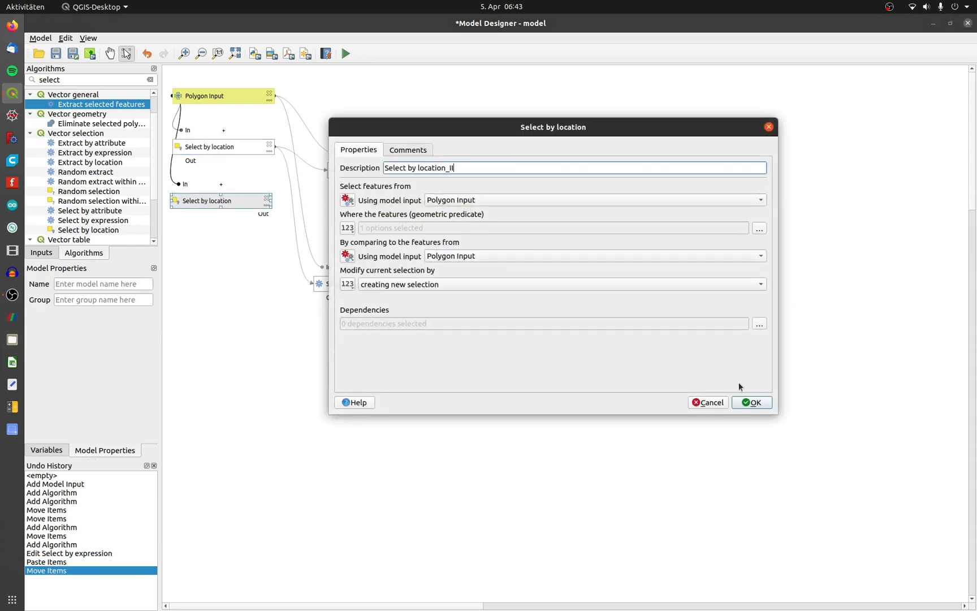
left_click(751, 402)
- Make Select by expression depend on Select by location II, then rerun the model
double_click(340, 284)
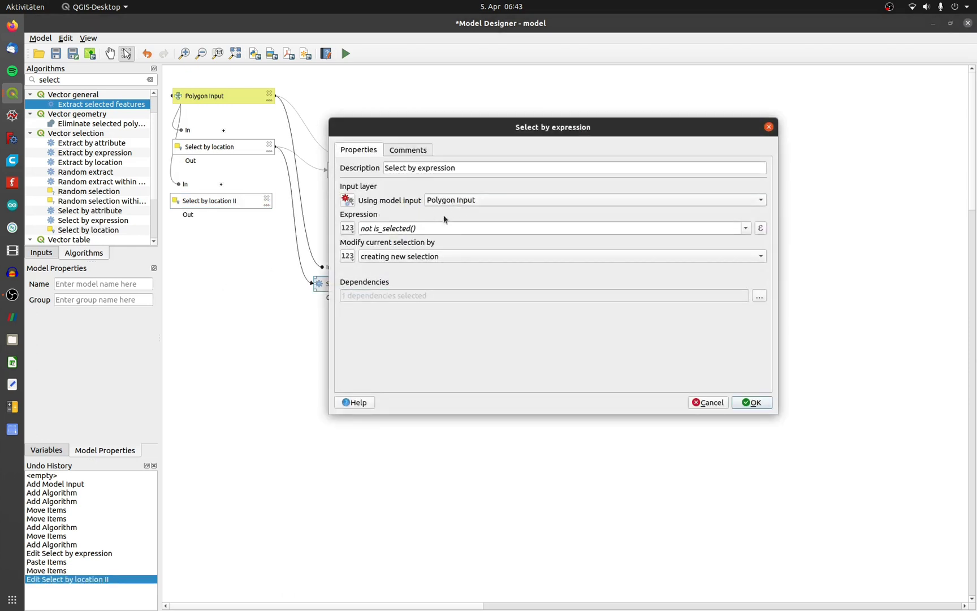
left_click(760, 296)
left_click(347, 200)
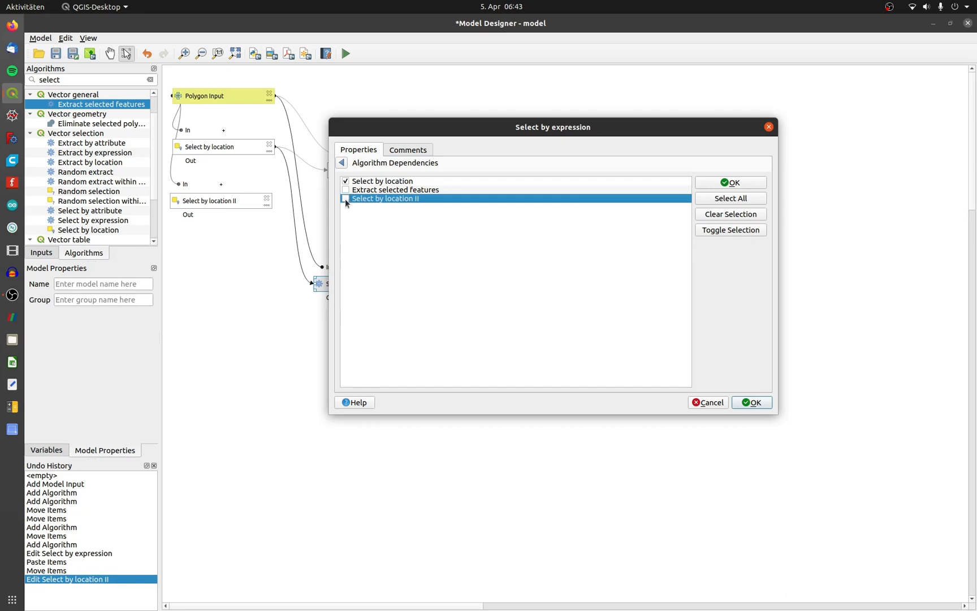
left_click(752, 403)
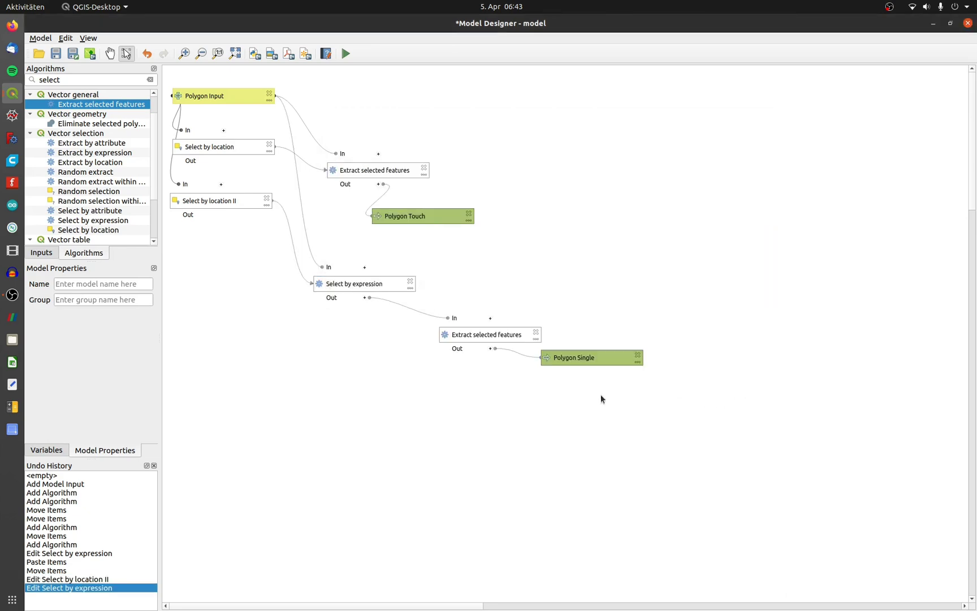
left_click(345, 53)
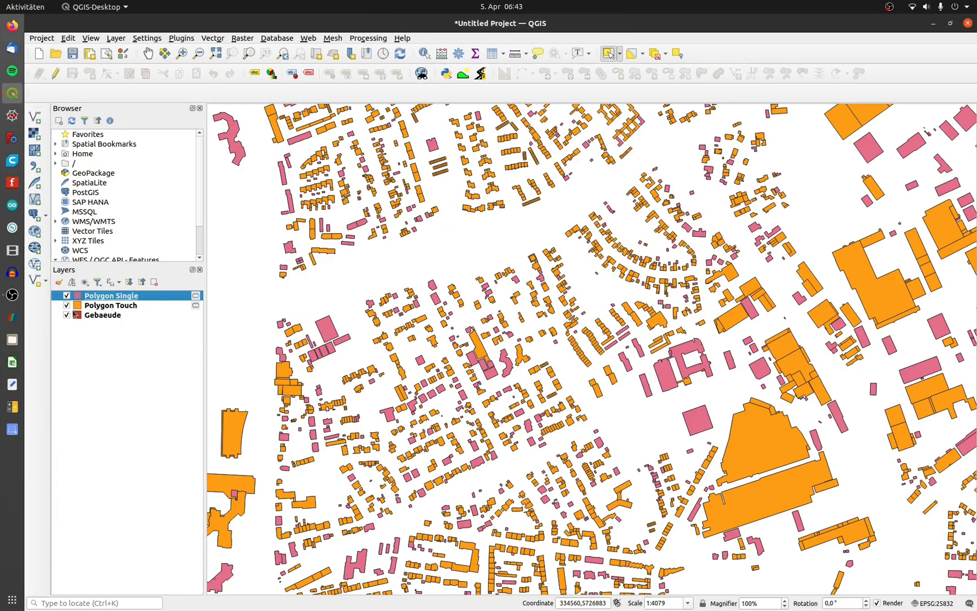
- Hide the Polygon Single and Polygon Touch layers after checking them, then list the open windows
left_click(66, 296)
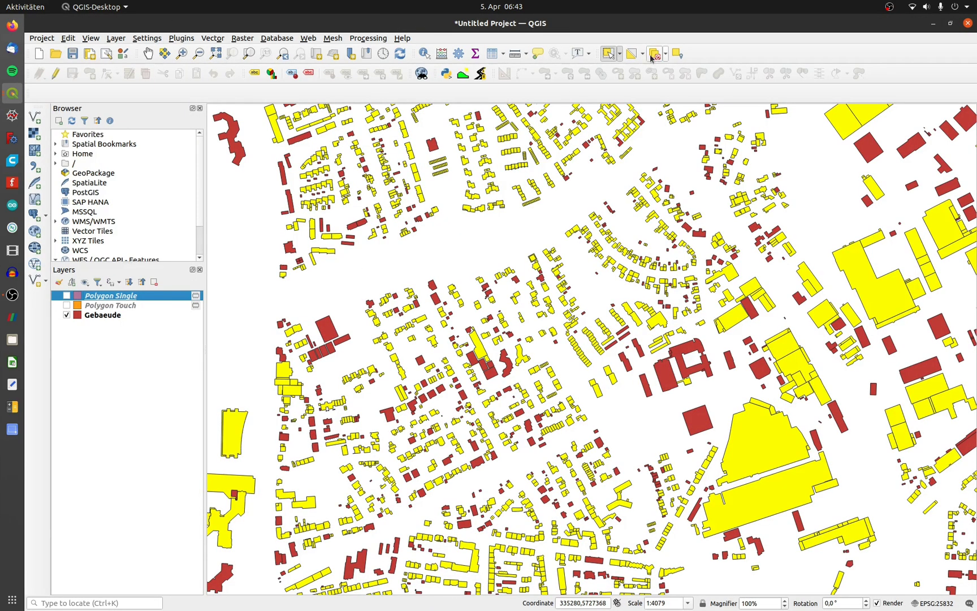
left_click(66, 306)
left_click(67, 296)
left_click(66, 296)
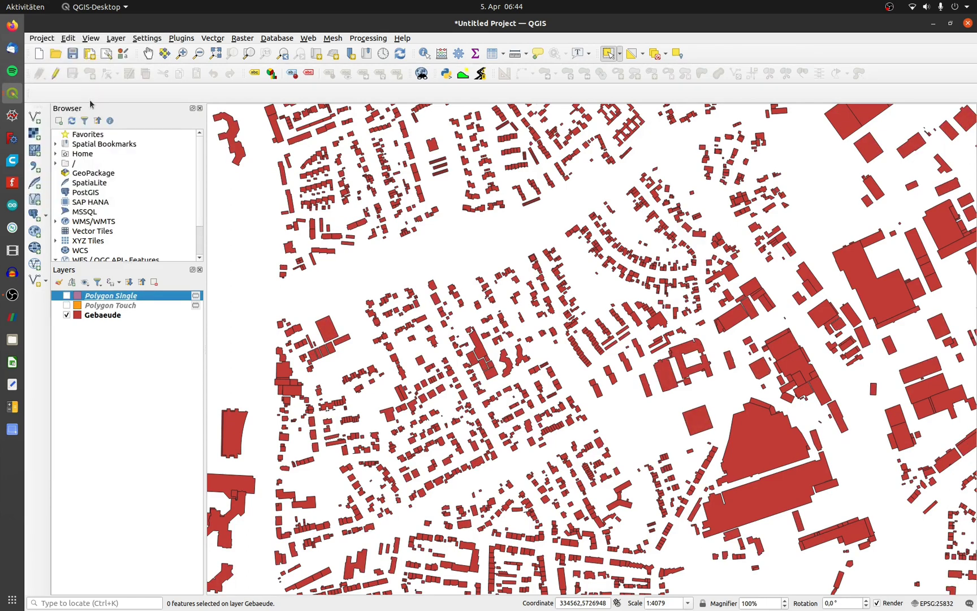
left_click(12, 93)
- Add a Dissolve step fed by the Extract selected features output, naming the result 'Polygon dissolved'
left_click(93, 161)
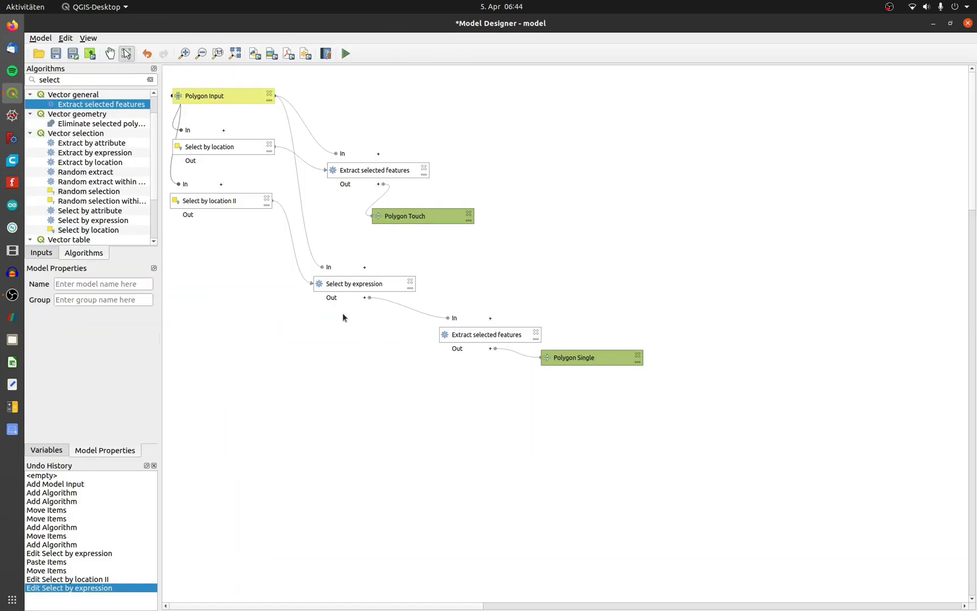
left_click_drag(64, 84, 35, 83)
type("disso")
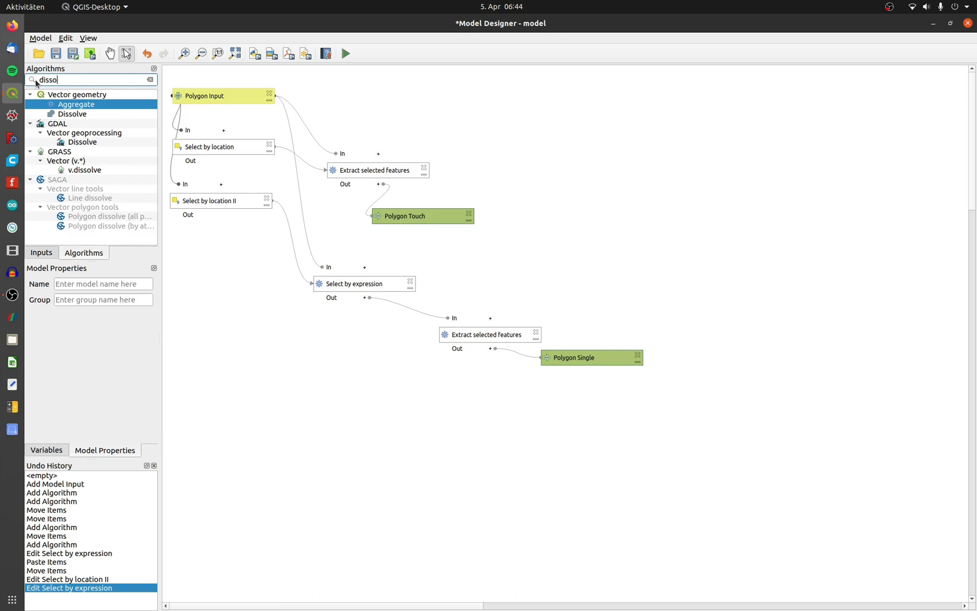
type("lve")
double_click(74, 113)
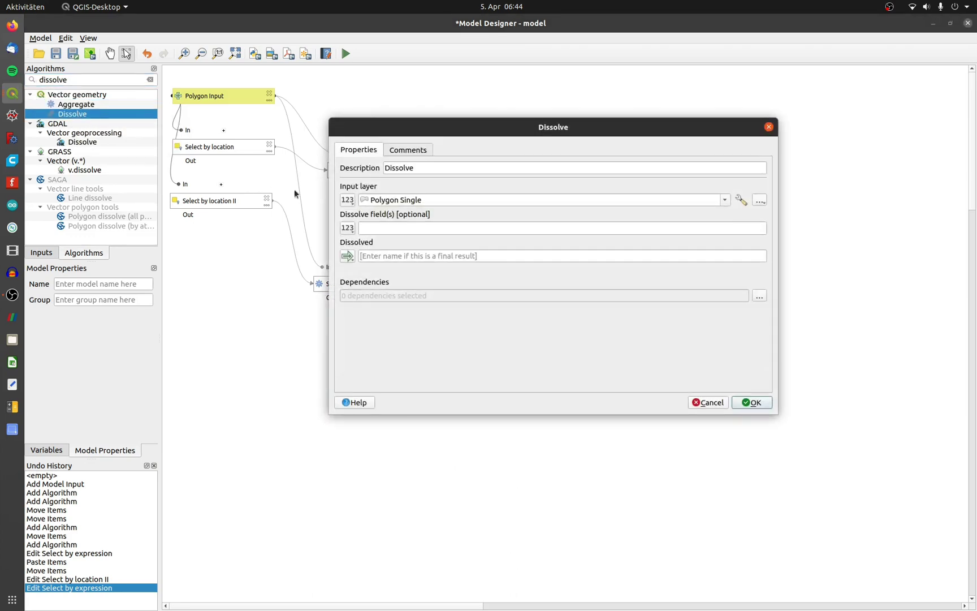
left_click(348, 200)
left_click(365, 250)
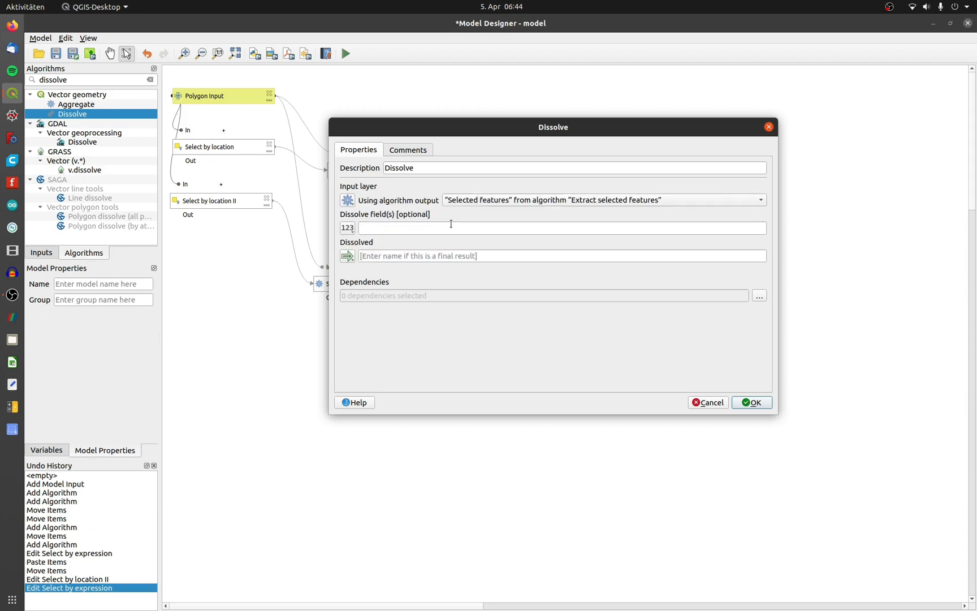
left_click(501, 203)
left_click(500, 199)
left_click(389, 255)
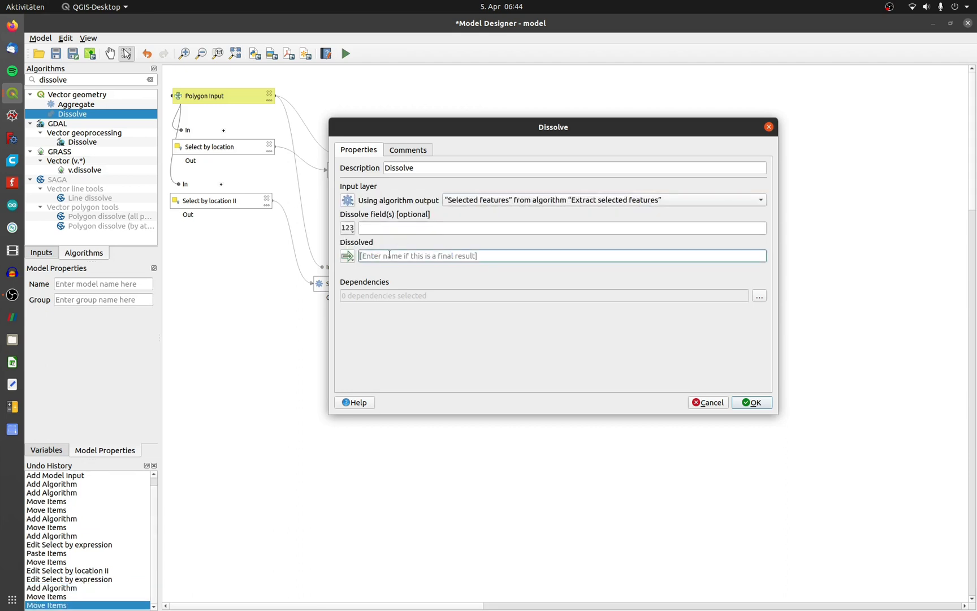
type("Polygon dissolved")
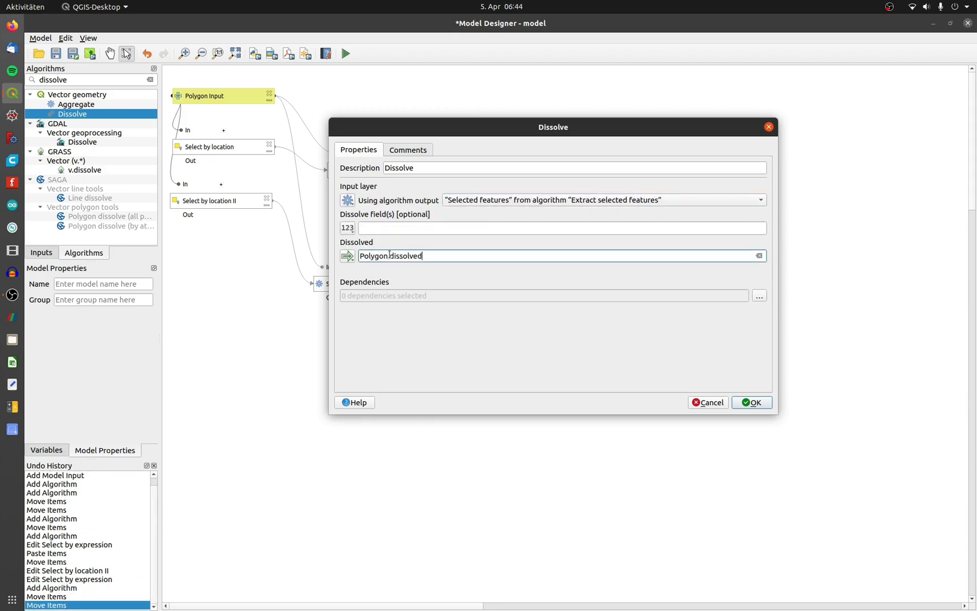
key("Return")
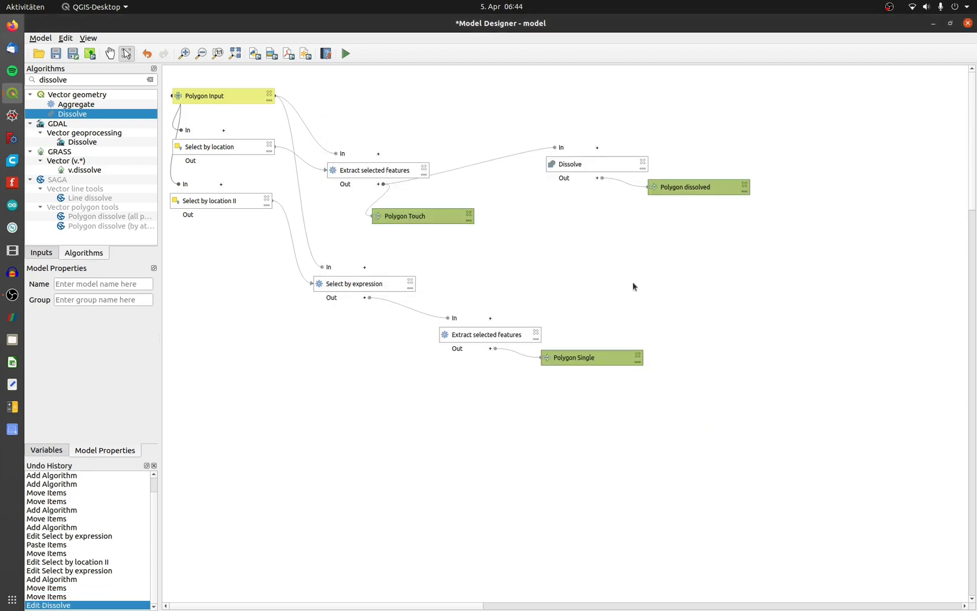
- Add Merge vector layers on Polygon dissolved and Polygon Single, with output 'Polygon Merged'
double_click(54, 79)
type("merge")
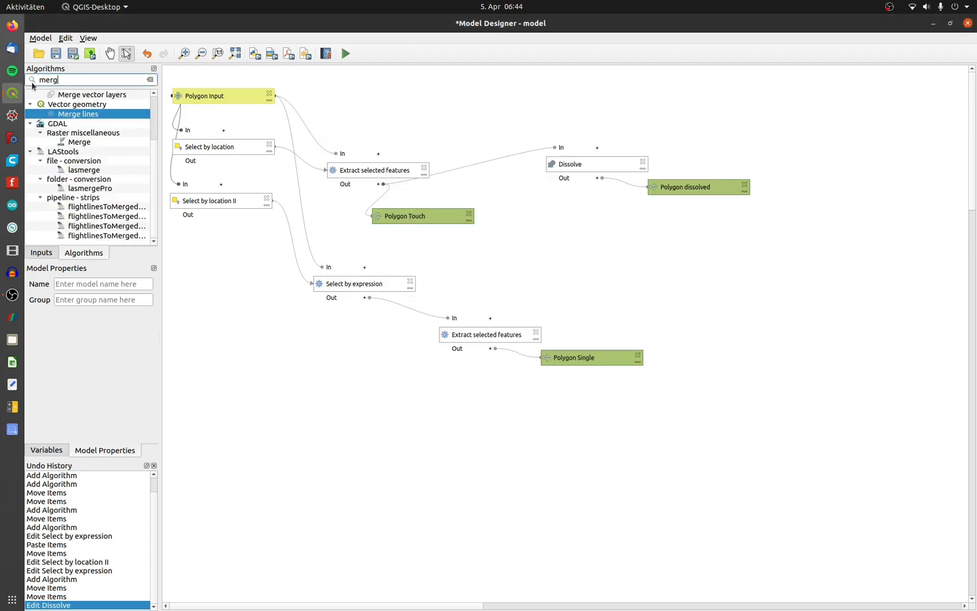
double_click(71, 96)
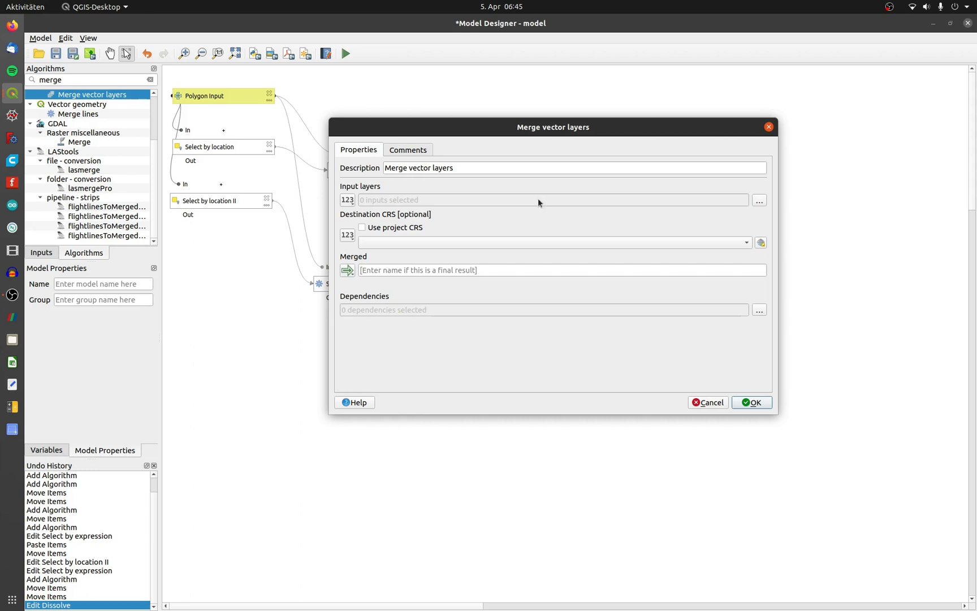
left_click(759, 200)
left_click(353, 194)
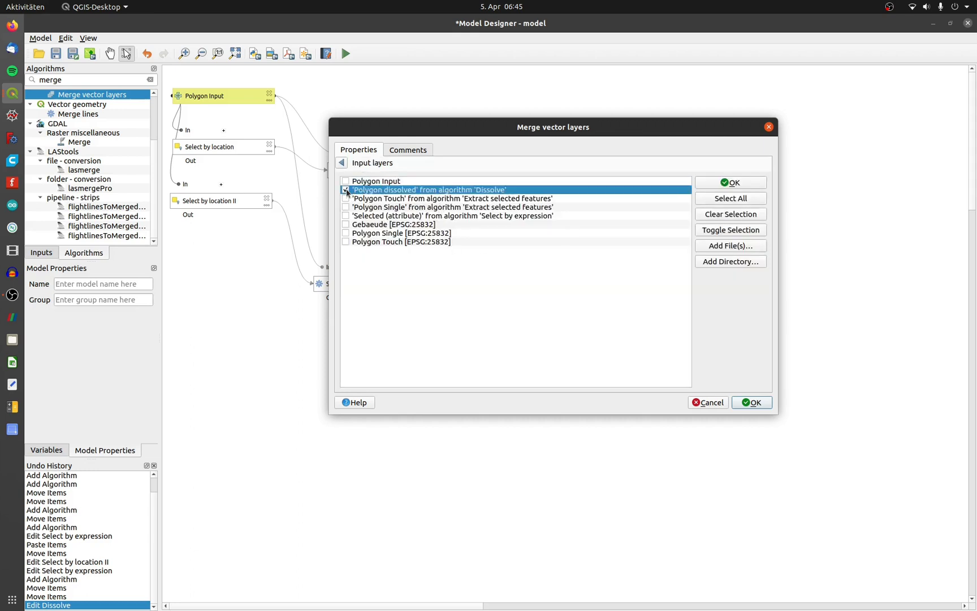
left_click(376, 208)
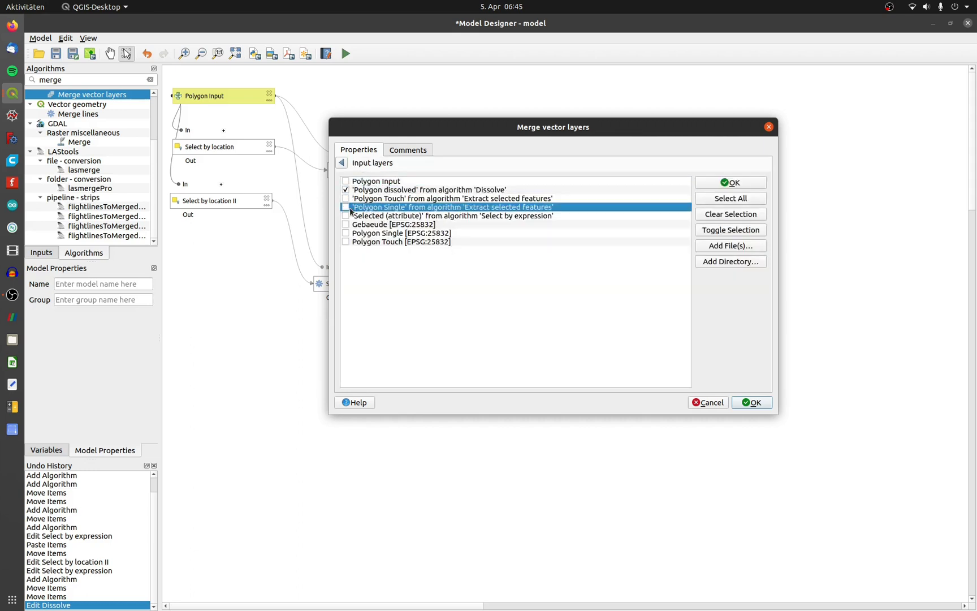
left_click(752, 402)
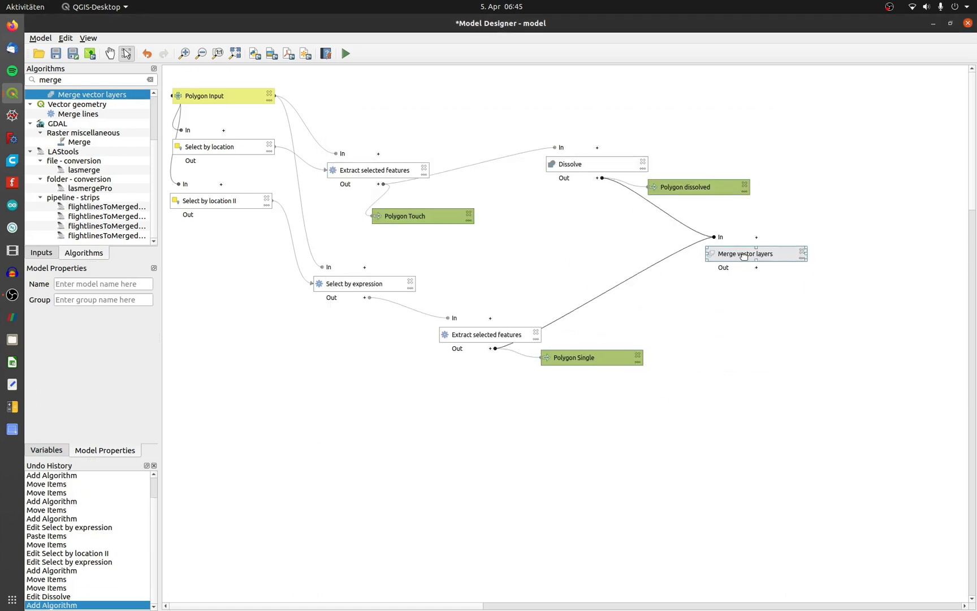
left_click(393, 270)
type("Polygon Merged")
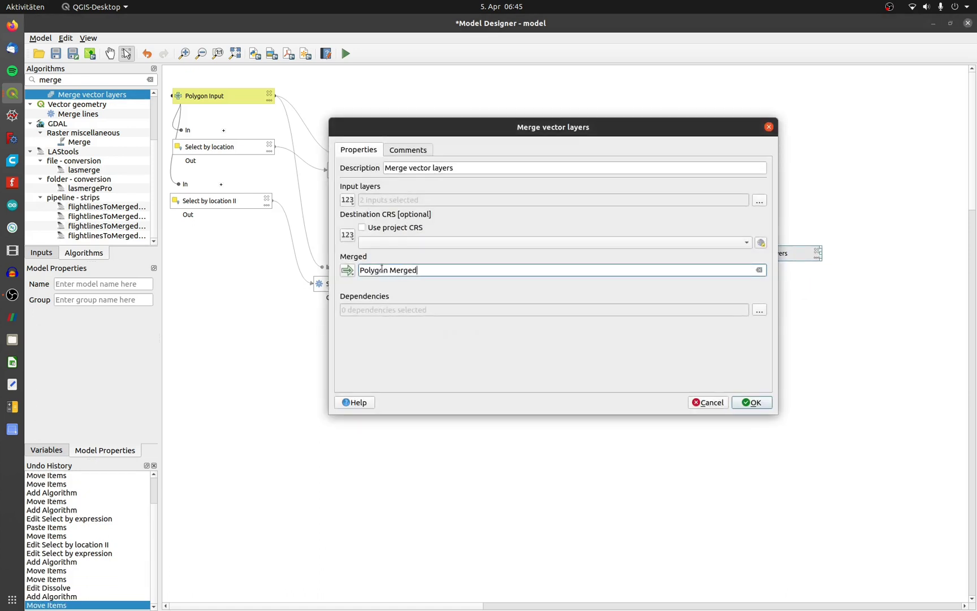
left_click(740, 404)
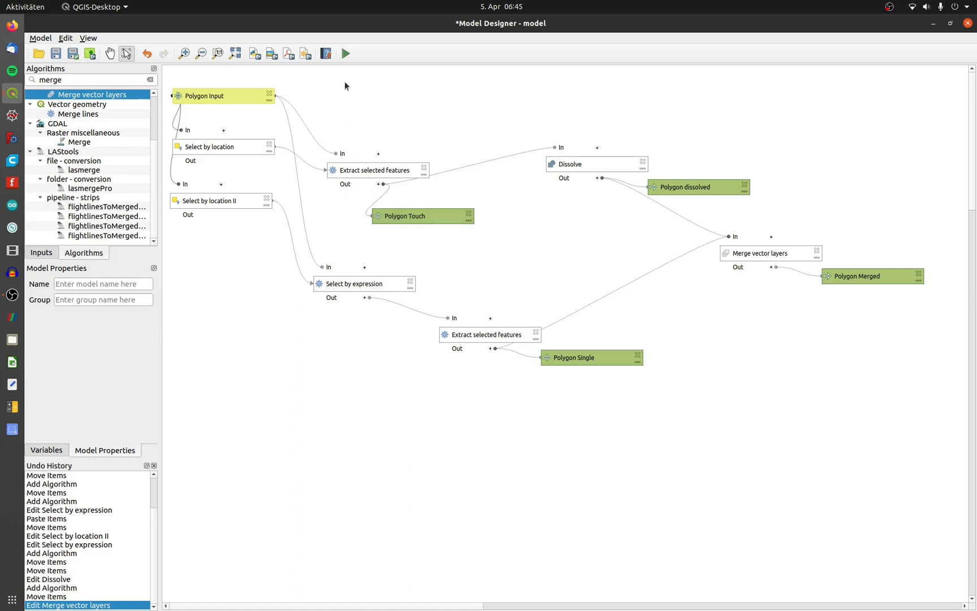
- Run the model on Gebaeude and toggle the Polygon Touch, Single, Merged and dissolved layers
left_click(346, 53)
key("Return")
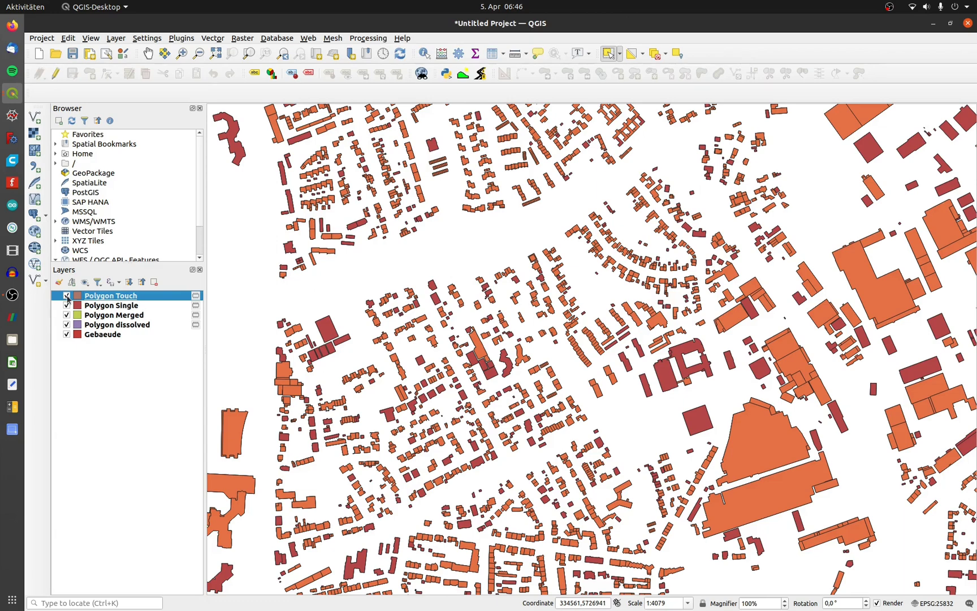
left_click(66, 295)
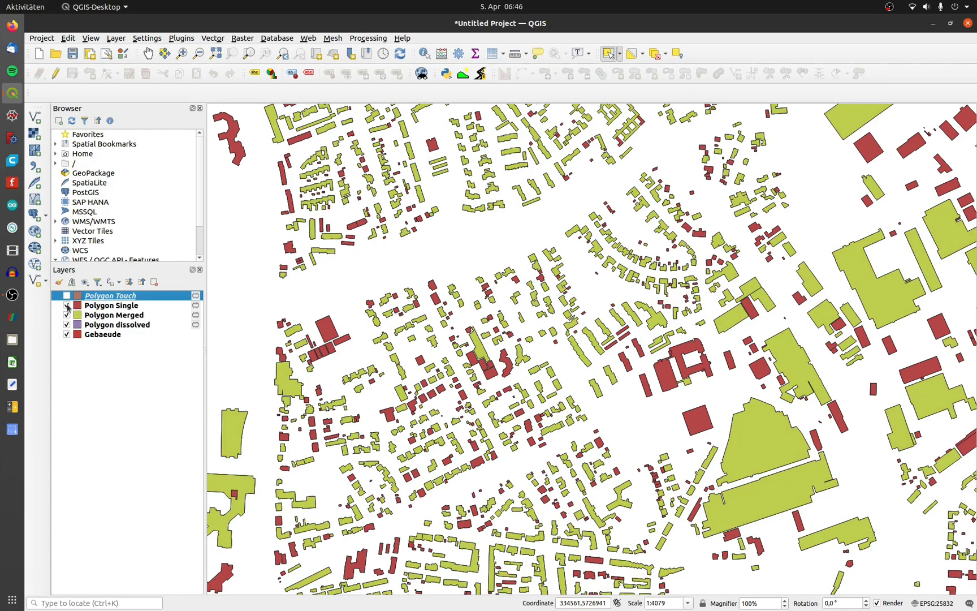
left_click(67, 306)
left_click(66, 315)
left_click(66, 315)
left_click(66, 324)
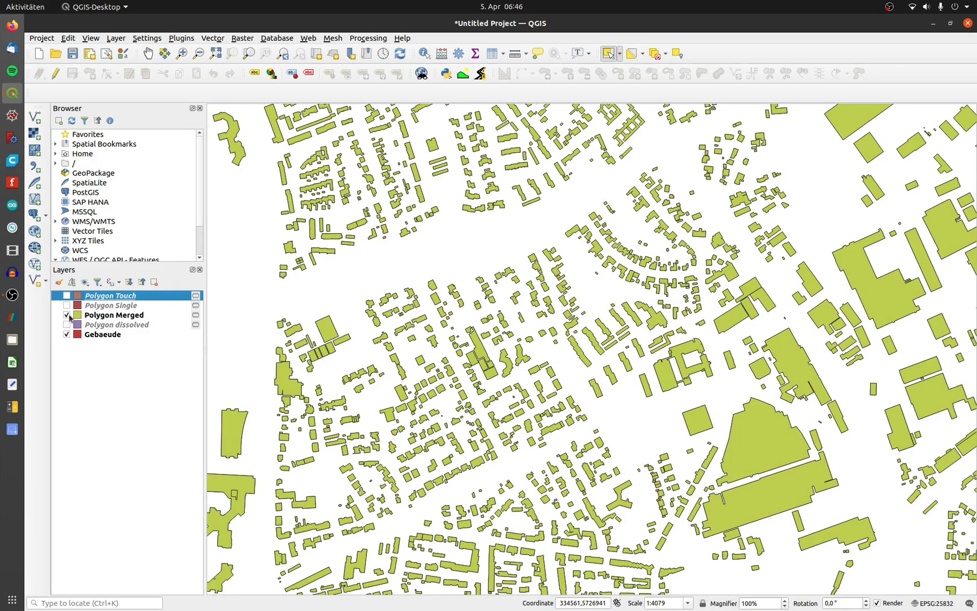
left_click(66, 315)
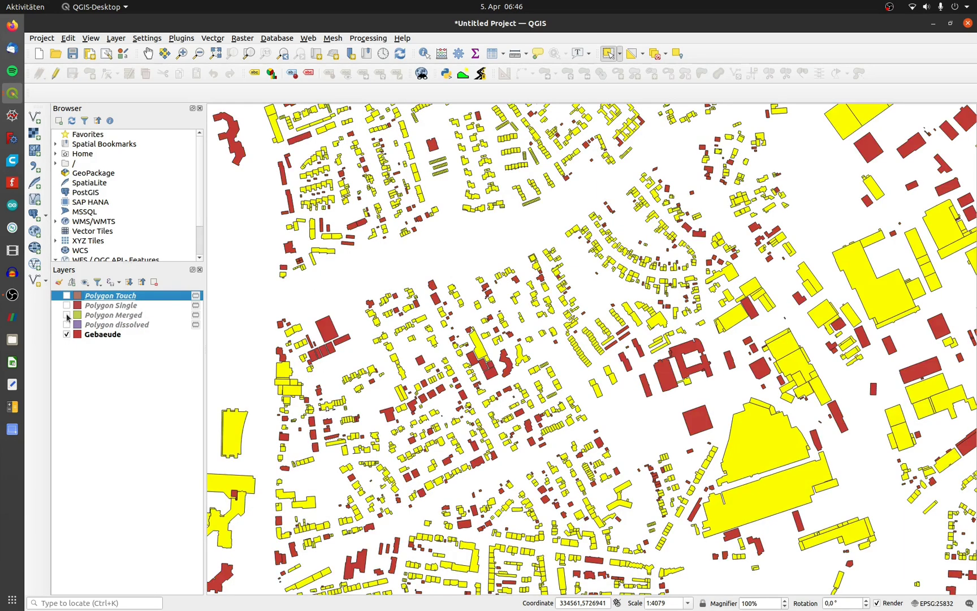
- Clear the Gebaeude selection and inspect a feature of the Polygon Merged layer
left_click(655, 53)
left_click(73, 315)
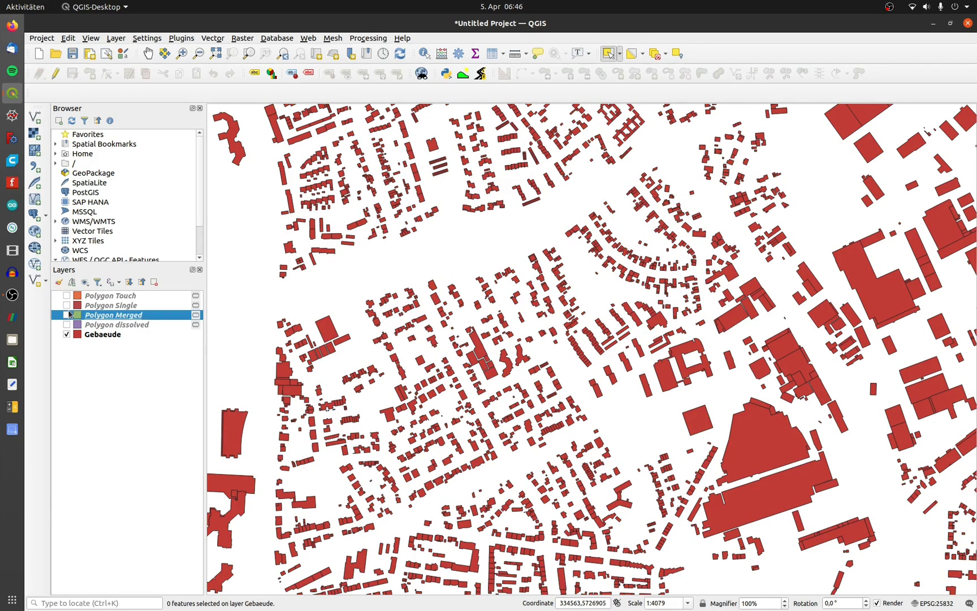
left_click(66, 315)
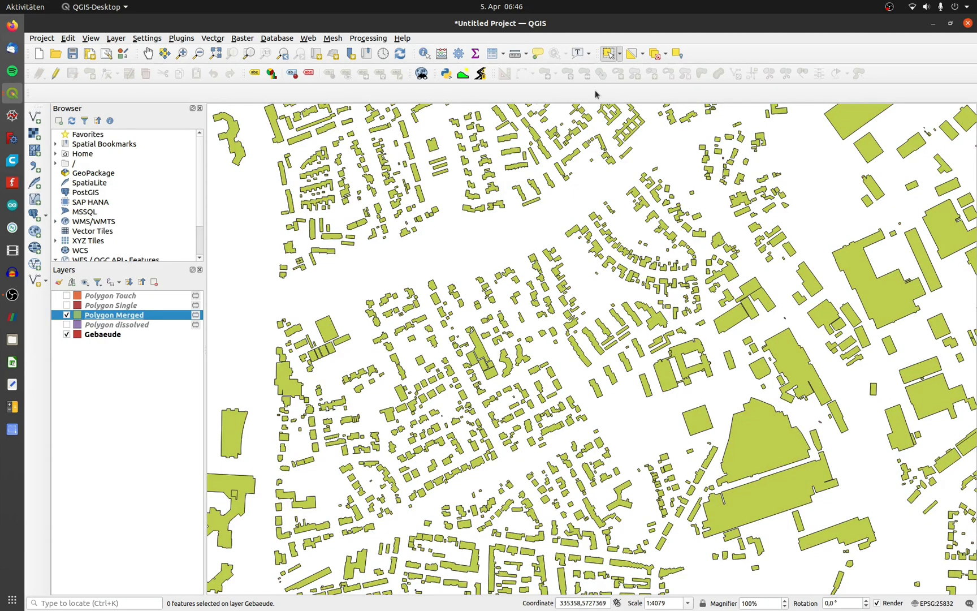
left_click(610, 261)
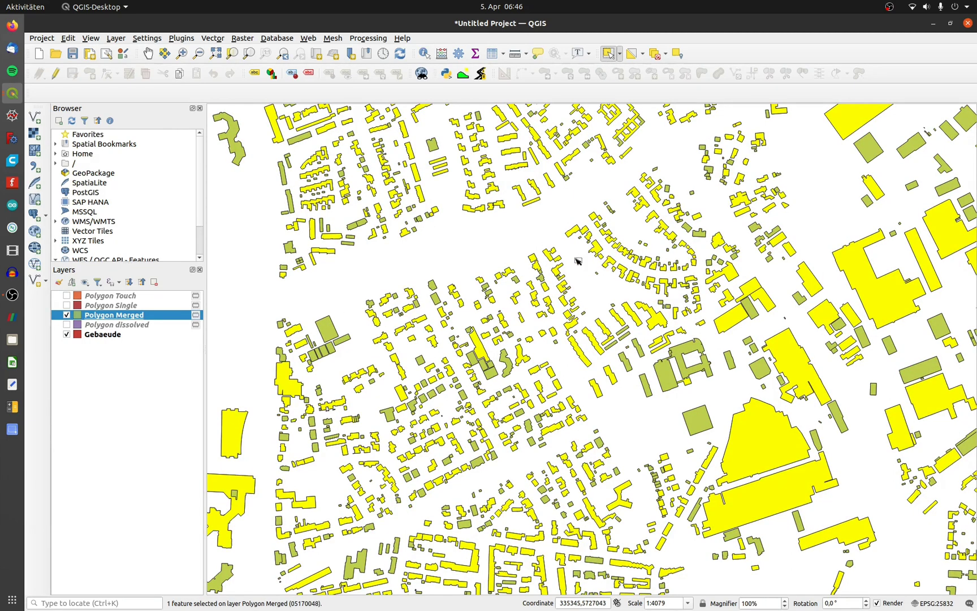
left_click(676, 416)
- Select a small square building, then place a Multipart to singleparts step found via 'multi'
left_click(698, 421)
key("alt+Tab")
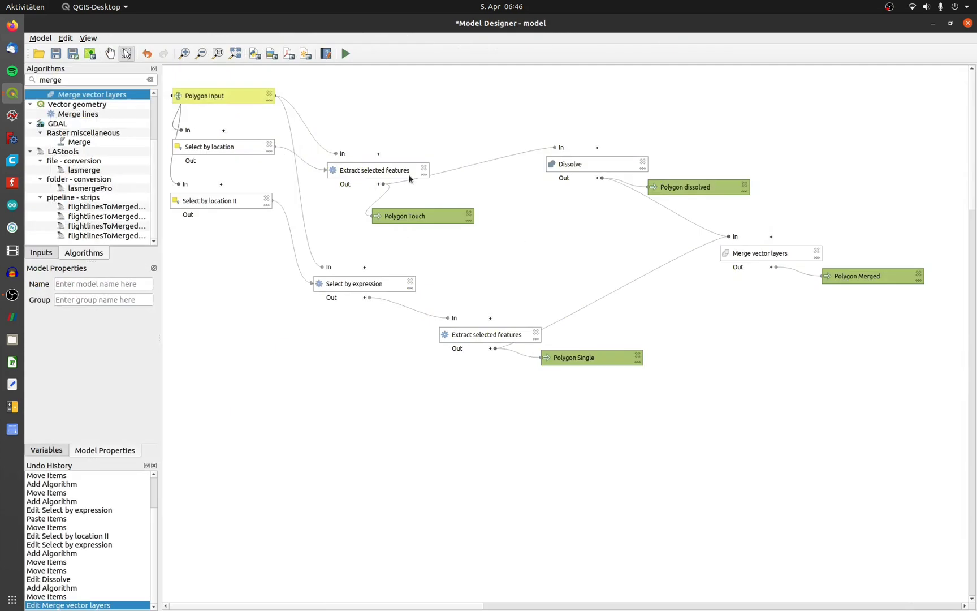
left_click(66, 79)
key("ctrl+a")
type("multi")
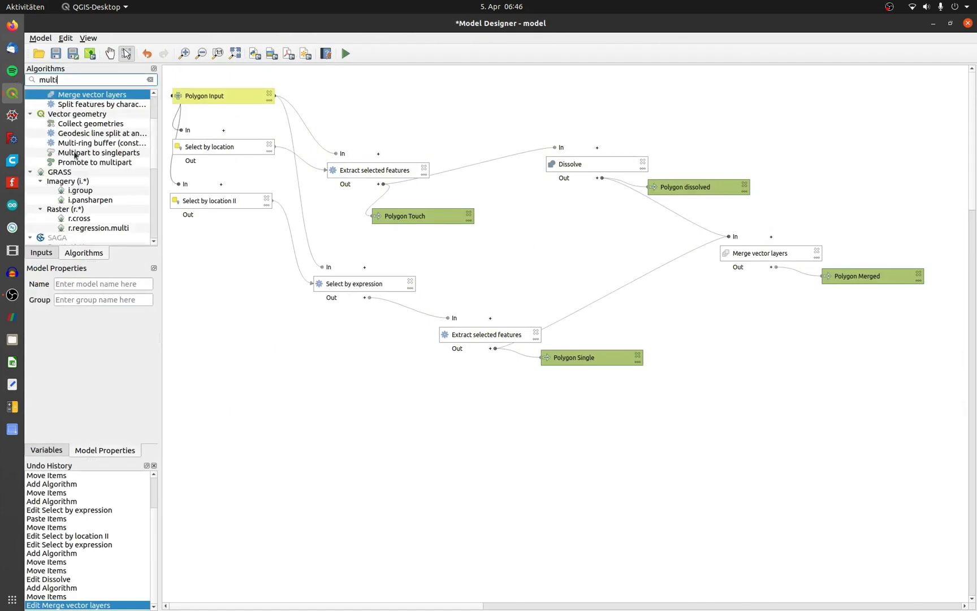
left_click(78, 153)
left_click_drag(81, 157, 346, 206)
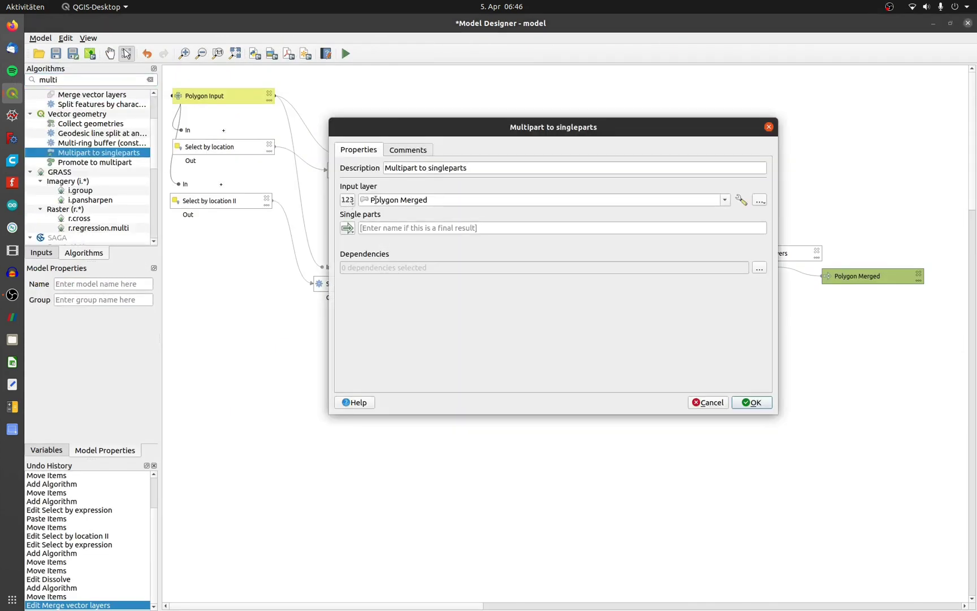
- Feed the step from the Merge vector layers output and begin naming its output 'Polygon S'
left_click(348, 200)
left_click(384, 306)
left_click(701, 199)
left_click(532, 212)
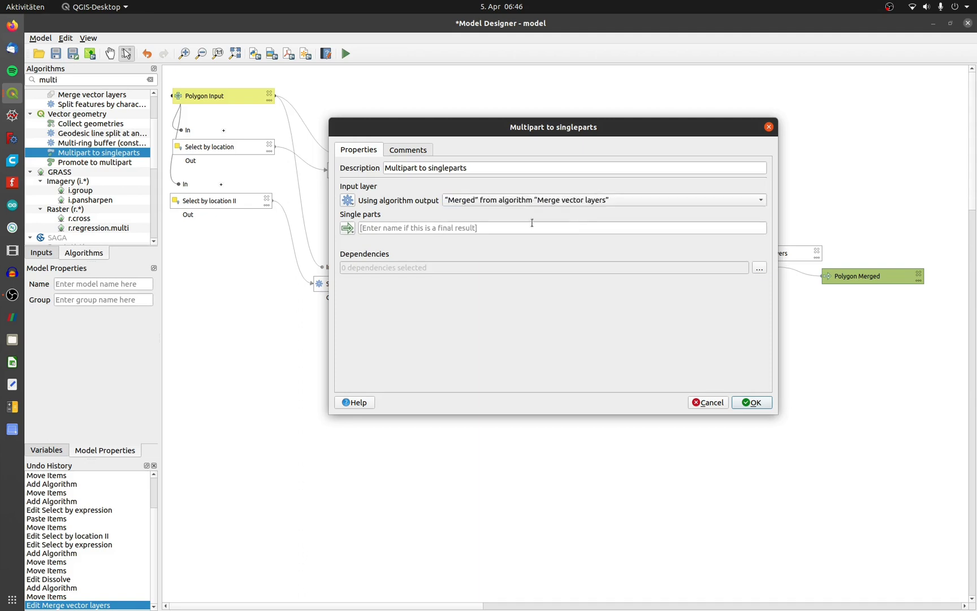
left_click(532, 227)
type("Polygon Split")
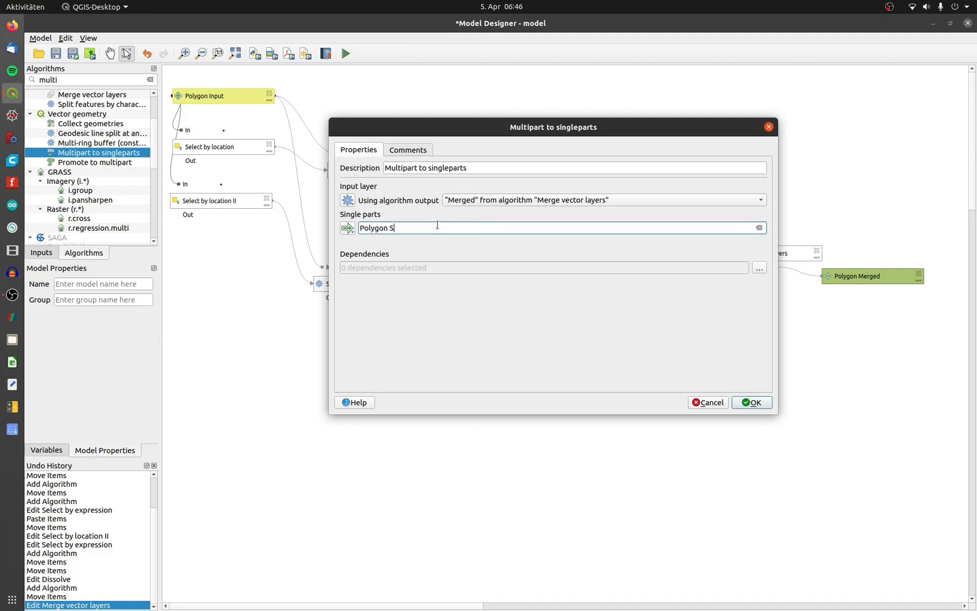